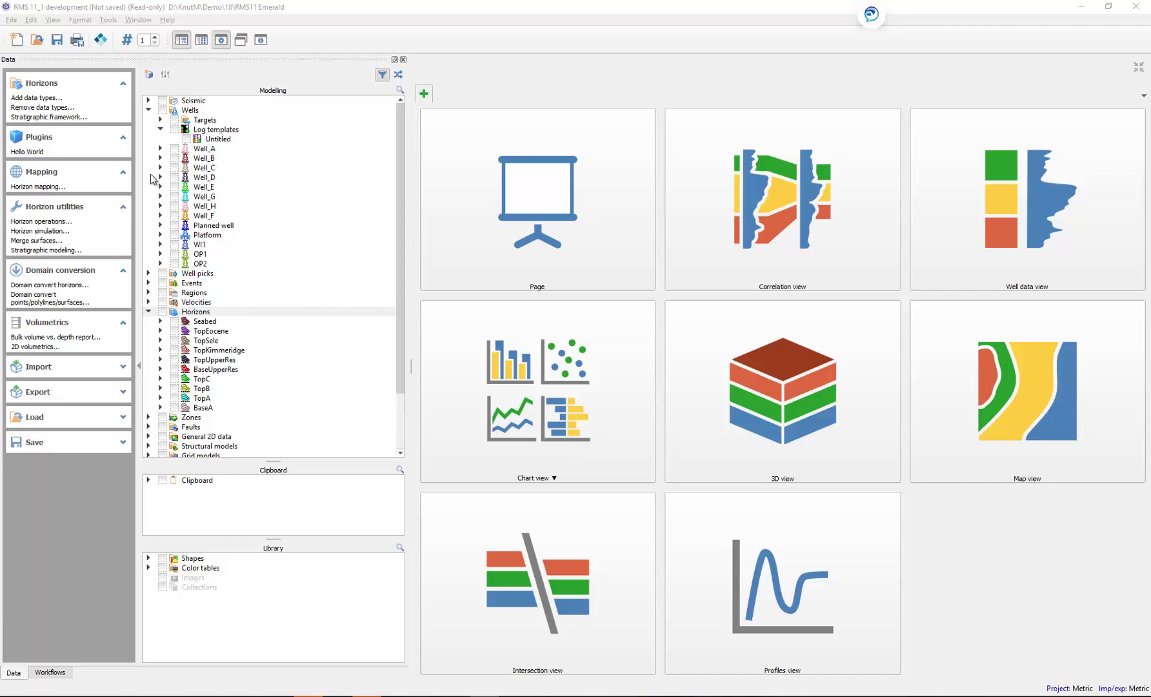
Step: Open a correlation view showing Well_B and add the continuous Poro log from the log run named log
click(778, 207)
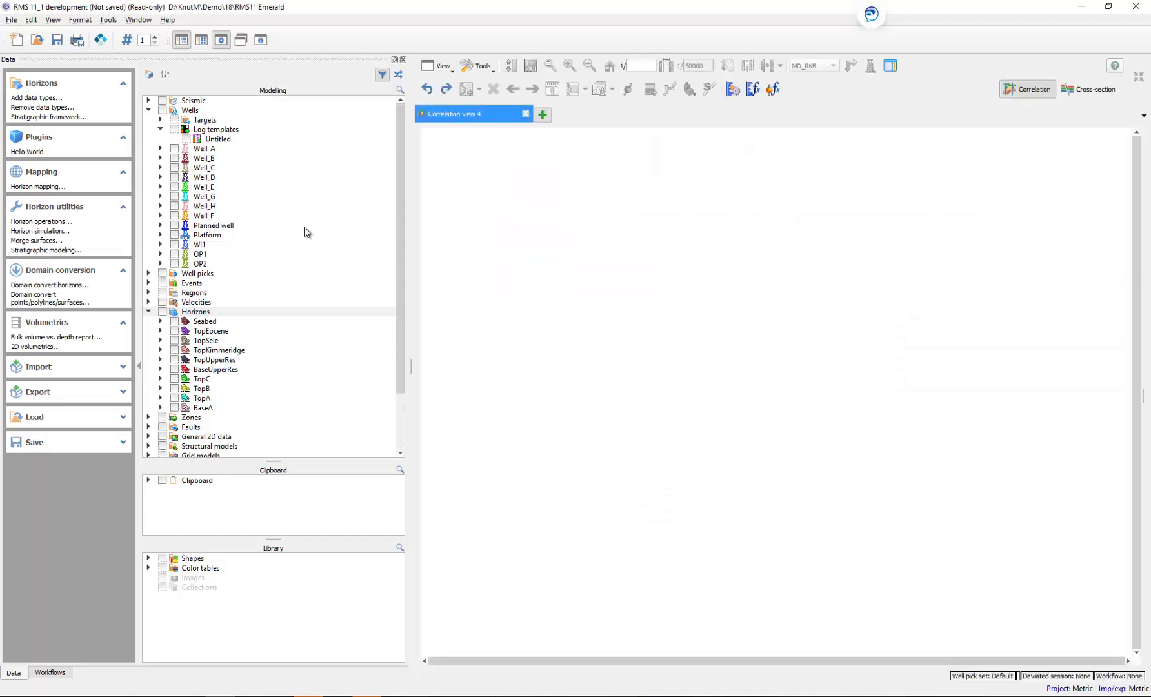
click(174, 158)
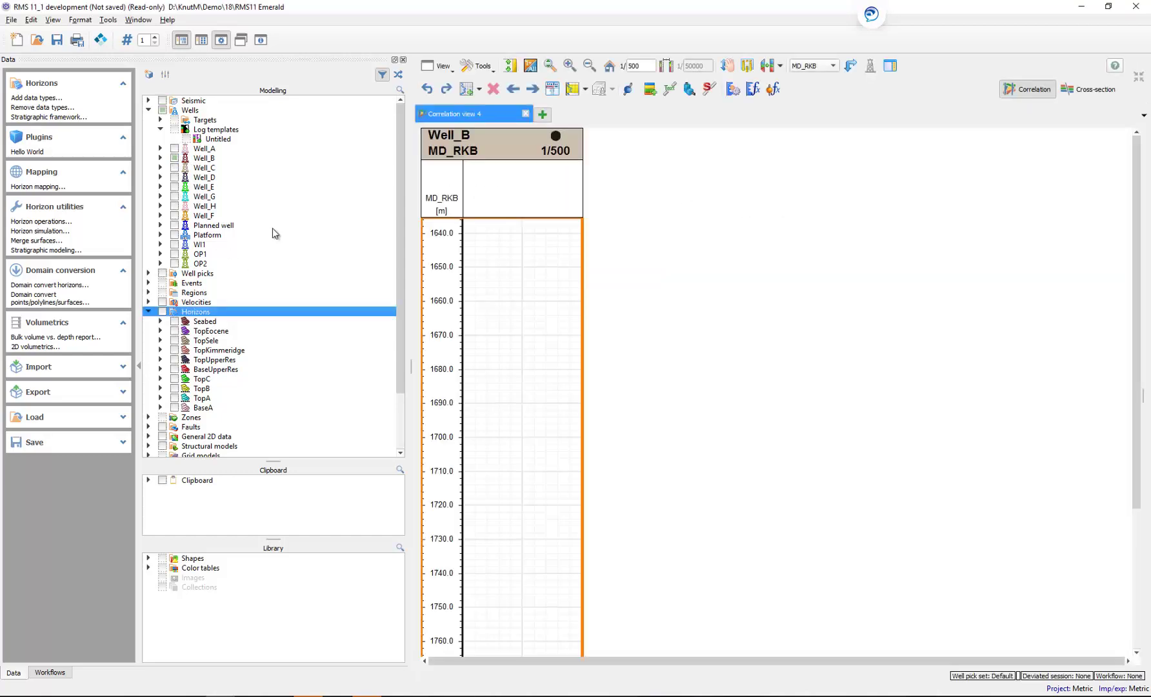
right_click(531, 288)
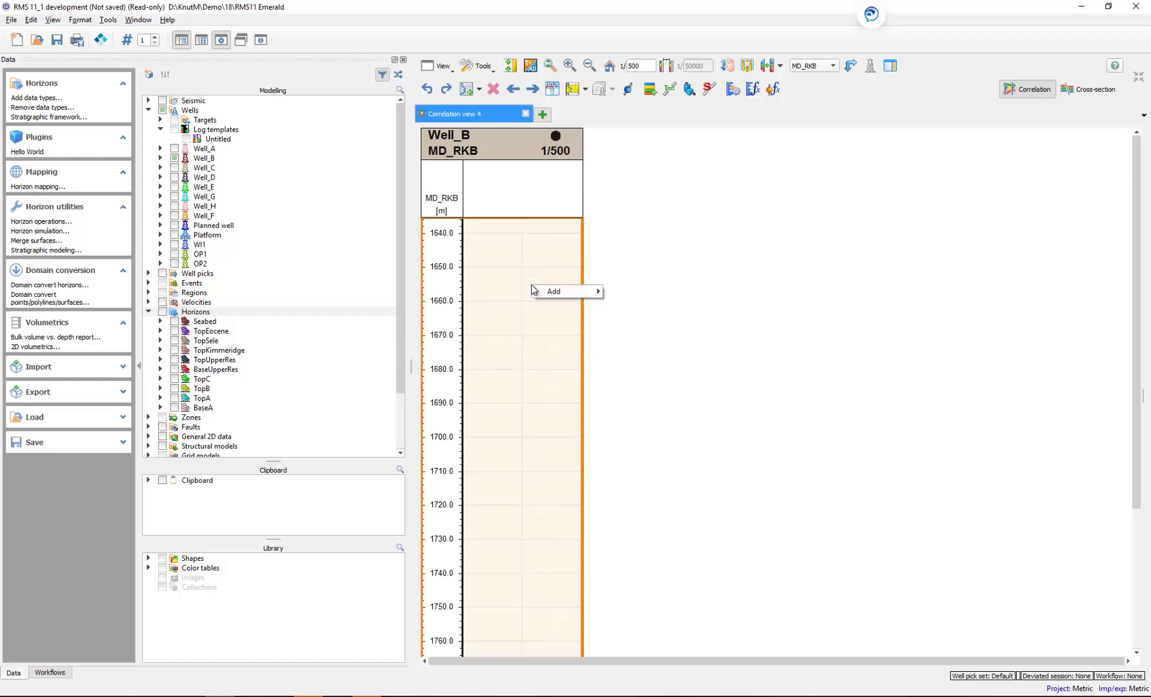
mouse_move(549, 291)
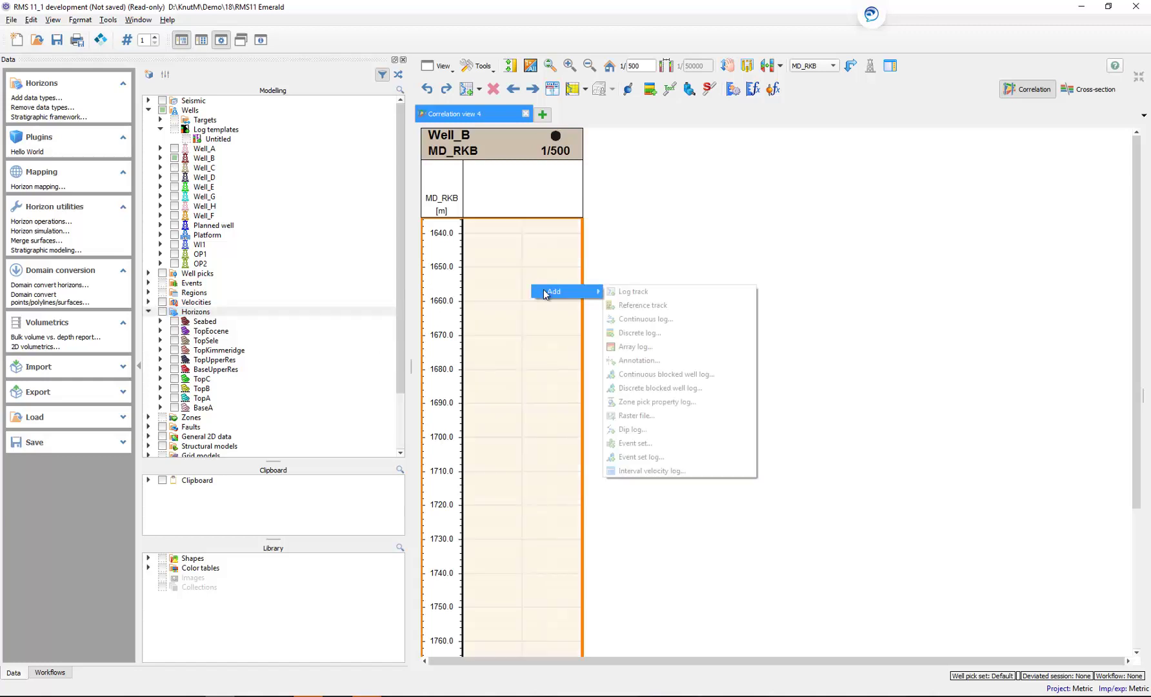
click(667, 320)
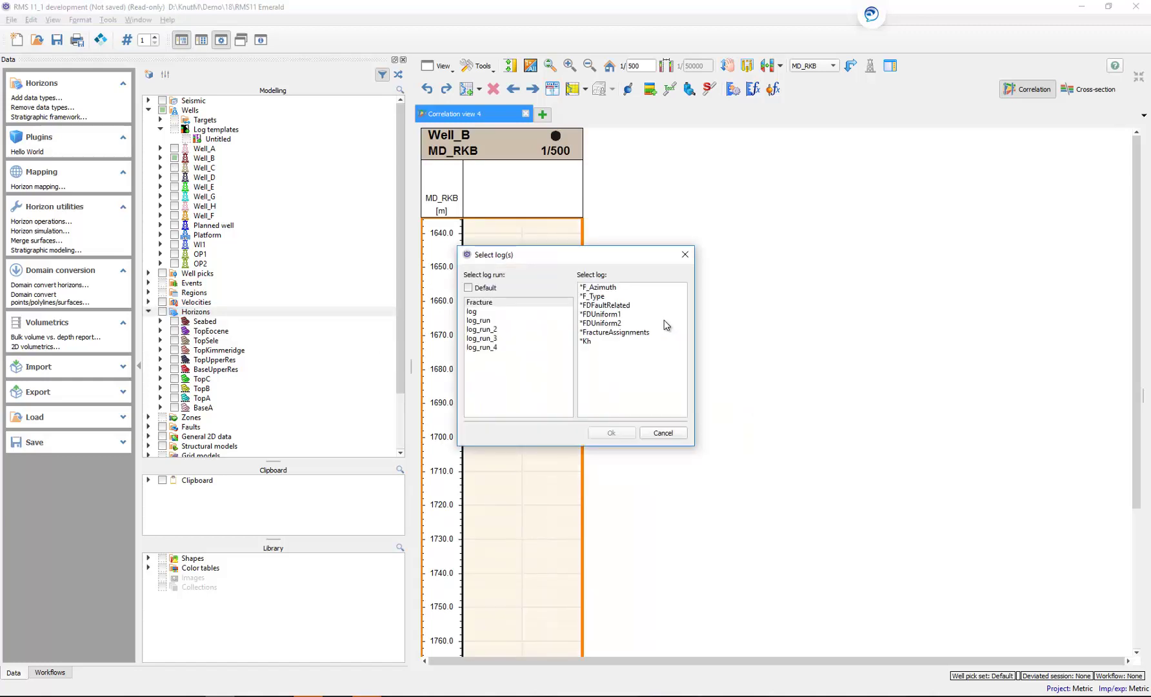
click(474, 312)
click(585, 342)
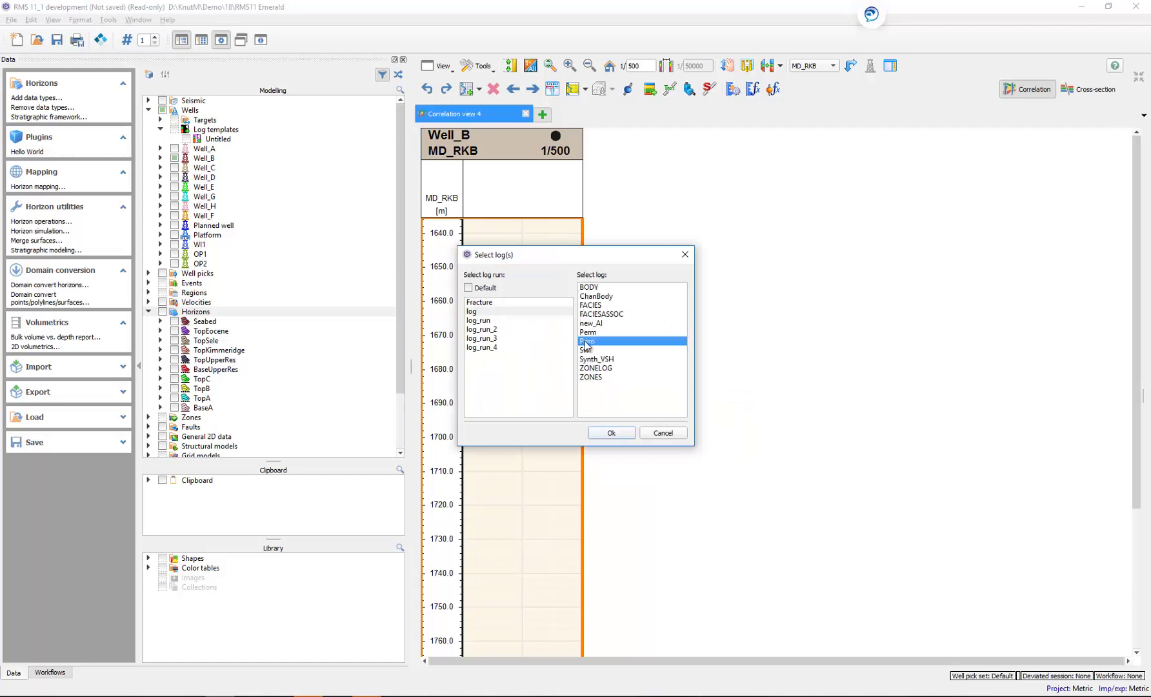
click(608, 434)
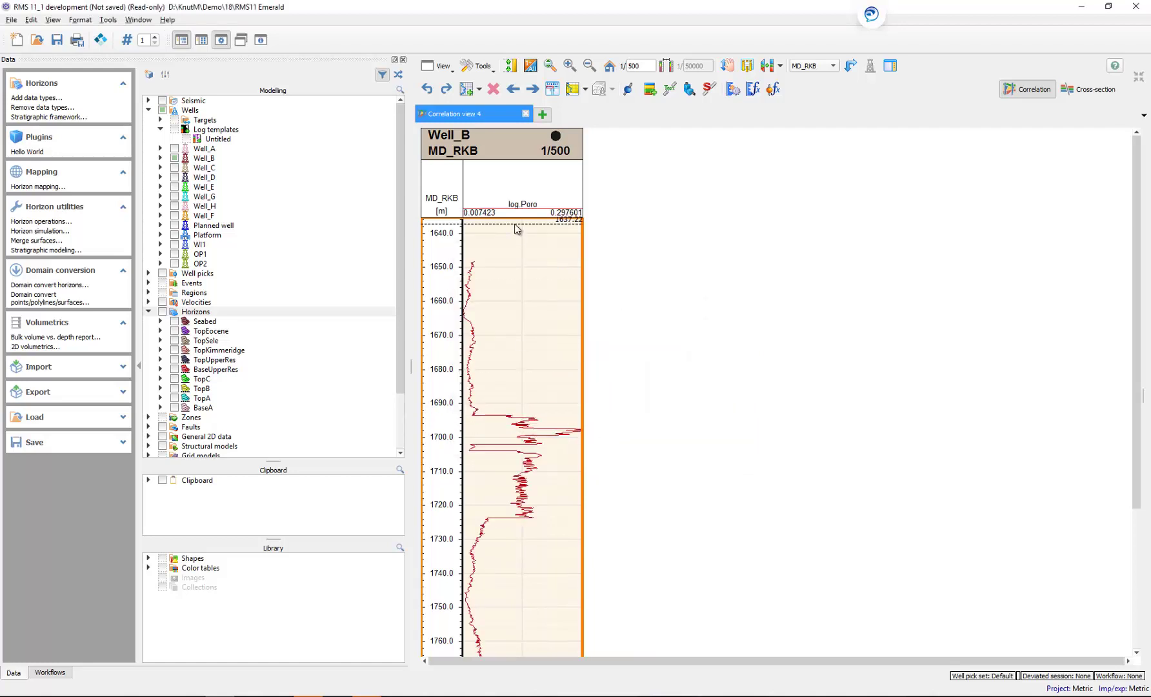
Step: Set the Poro curve's left limit to 0 and its right limit to 0.5
double_click(521, 212)
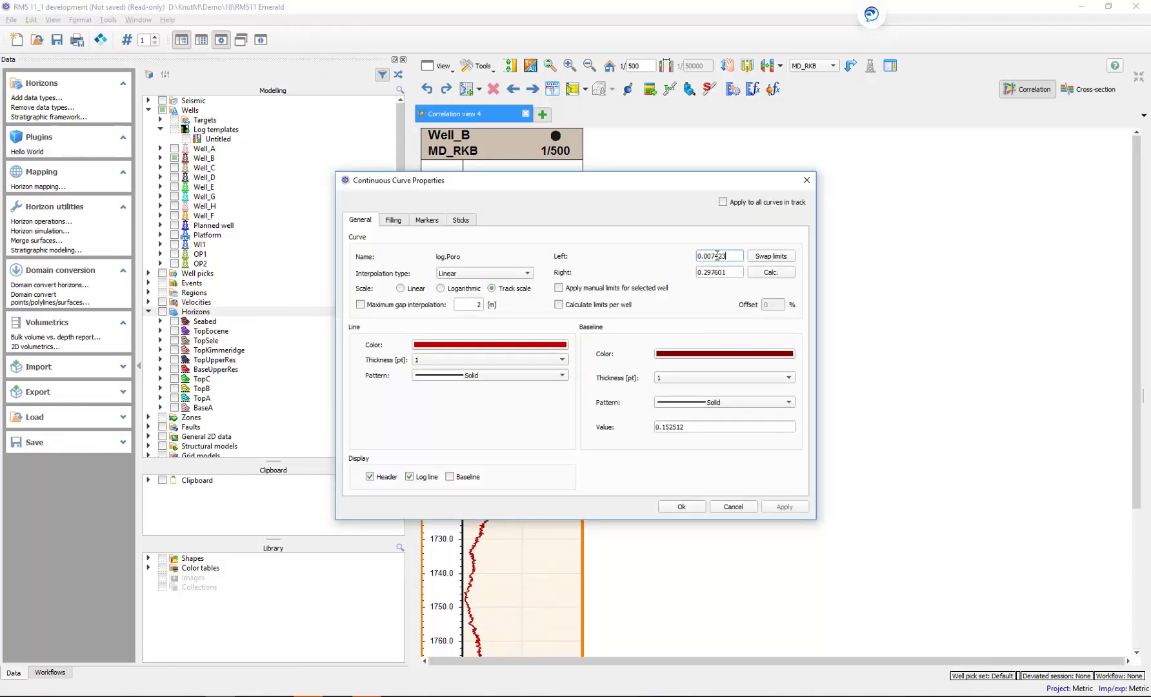
double_click(701, 257)
text(0)
drag(727, 274, 705, 274)
text(5)
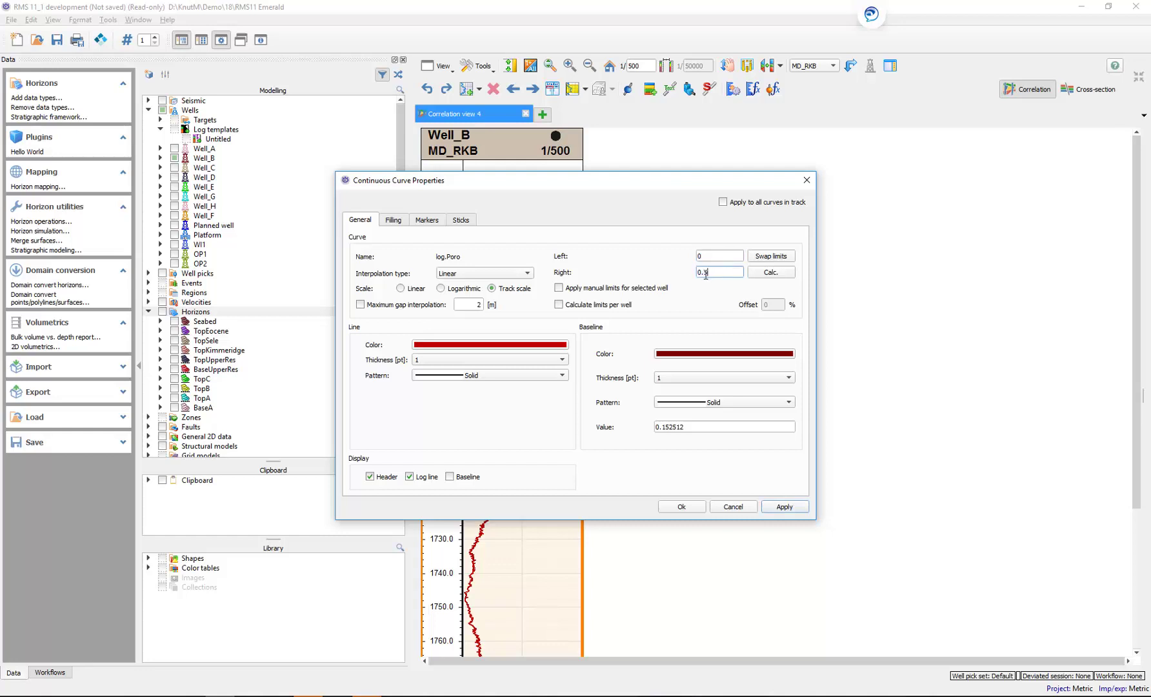
click(681, 507)
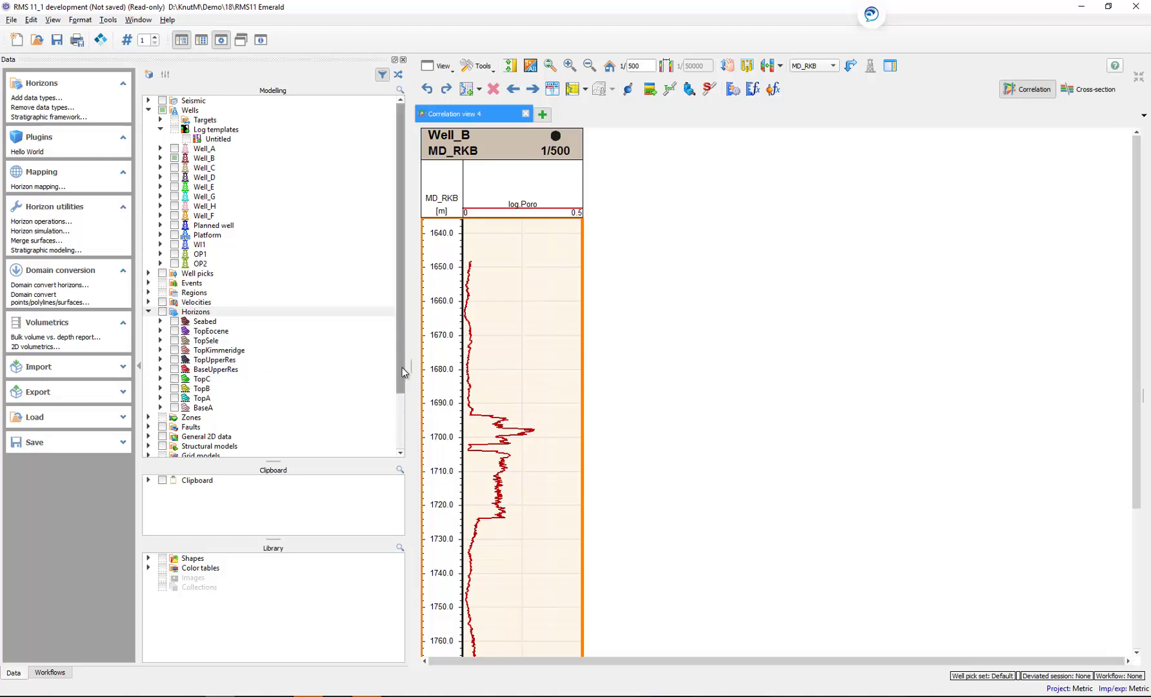
Step: Add a new horizon named Dummy below BaseA in the stratigraphic framework
drag(402, 370, 402, 426)
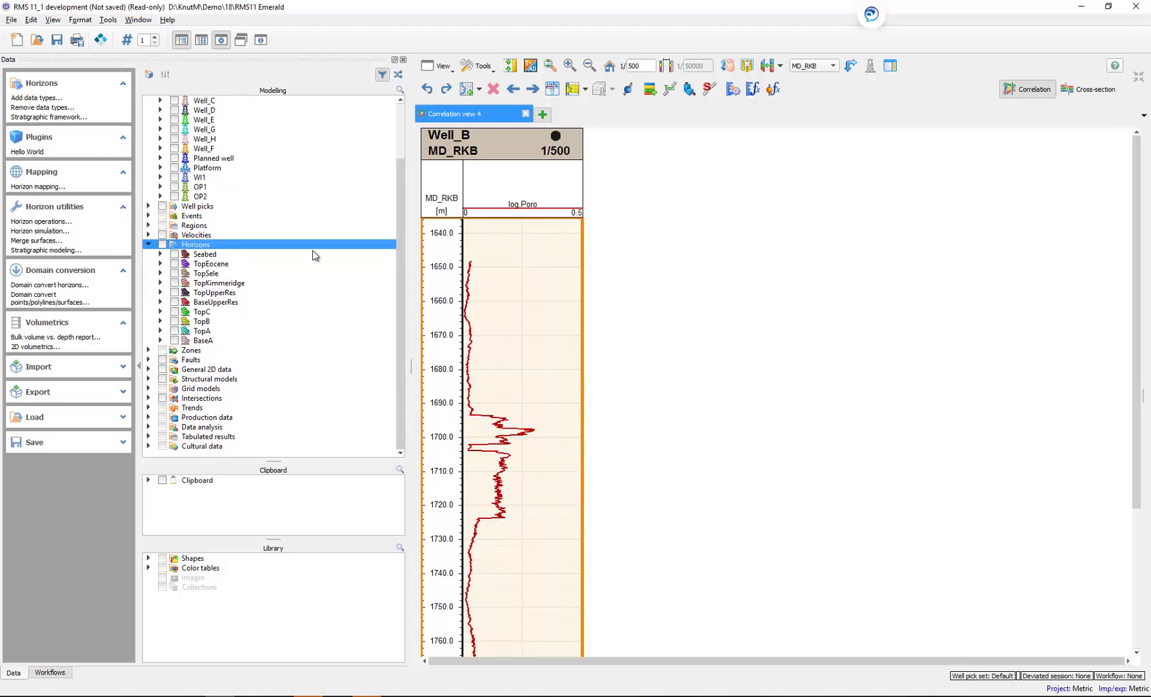
drag(402, 301, 400, 194)
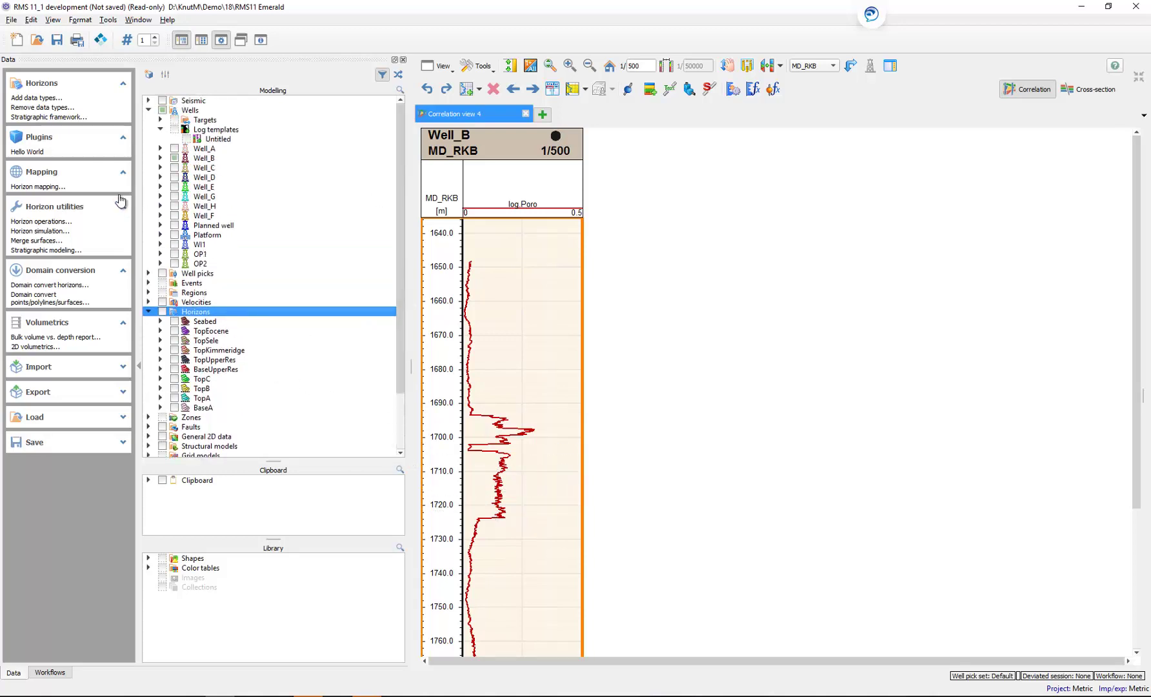
click(78, 117)
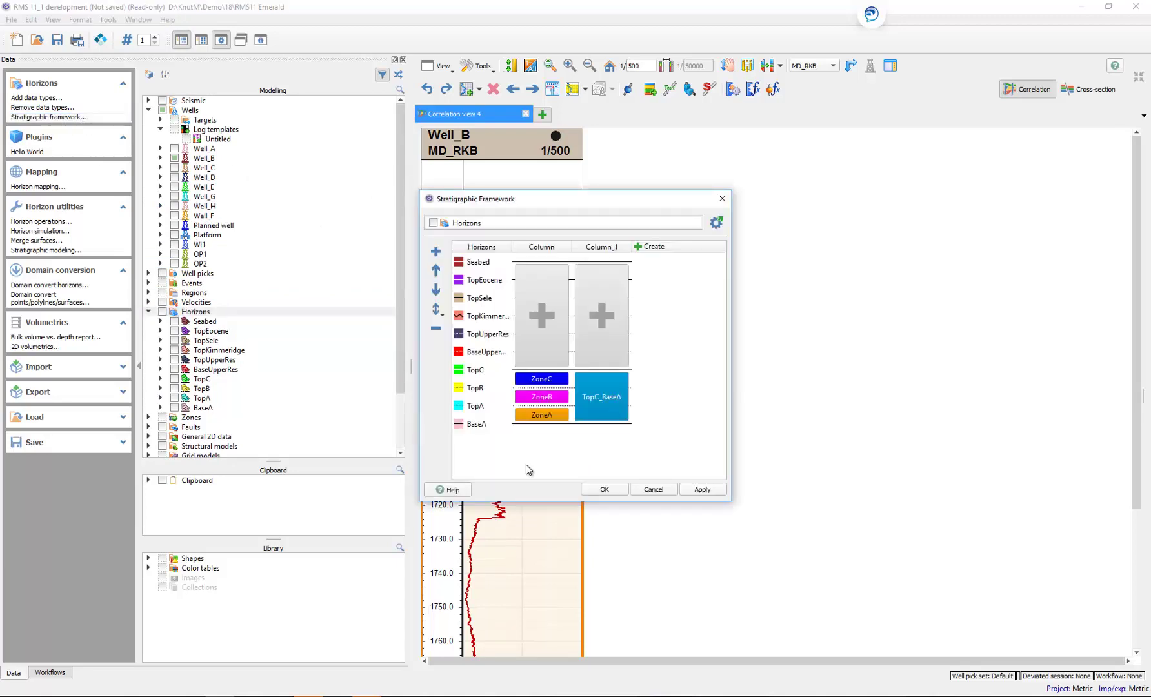
click(435, 251)
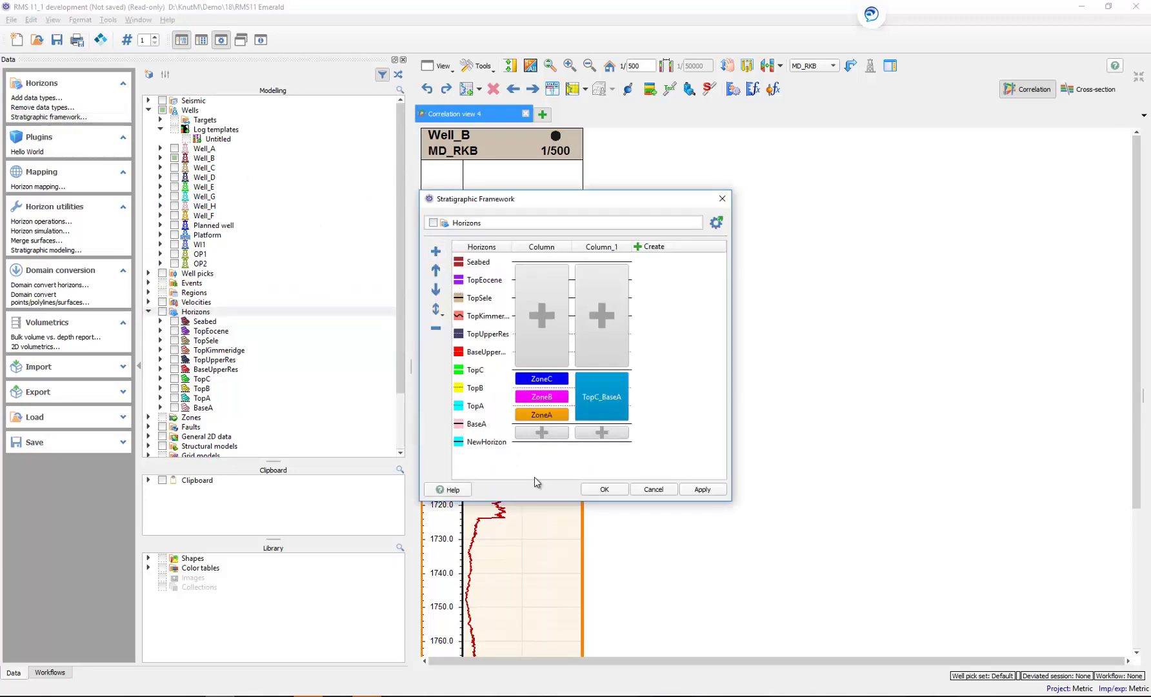
click(494, 443)
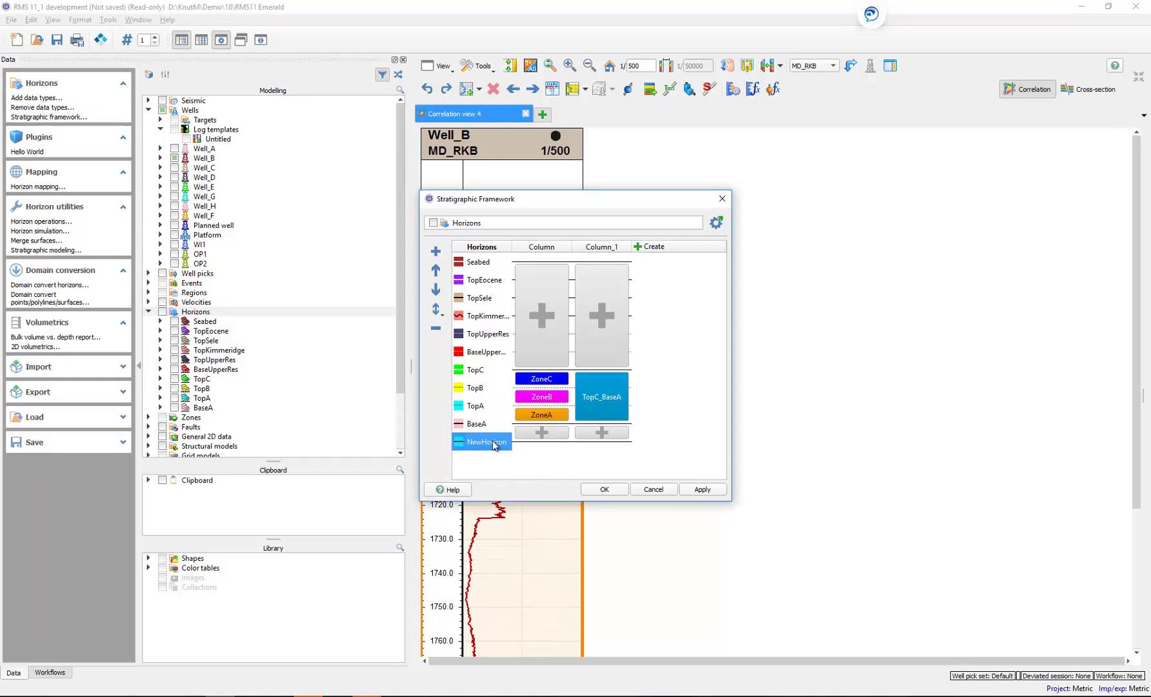
click(491, 443)
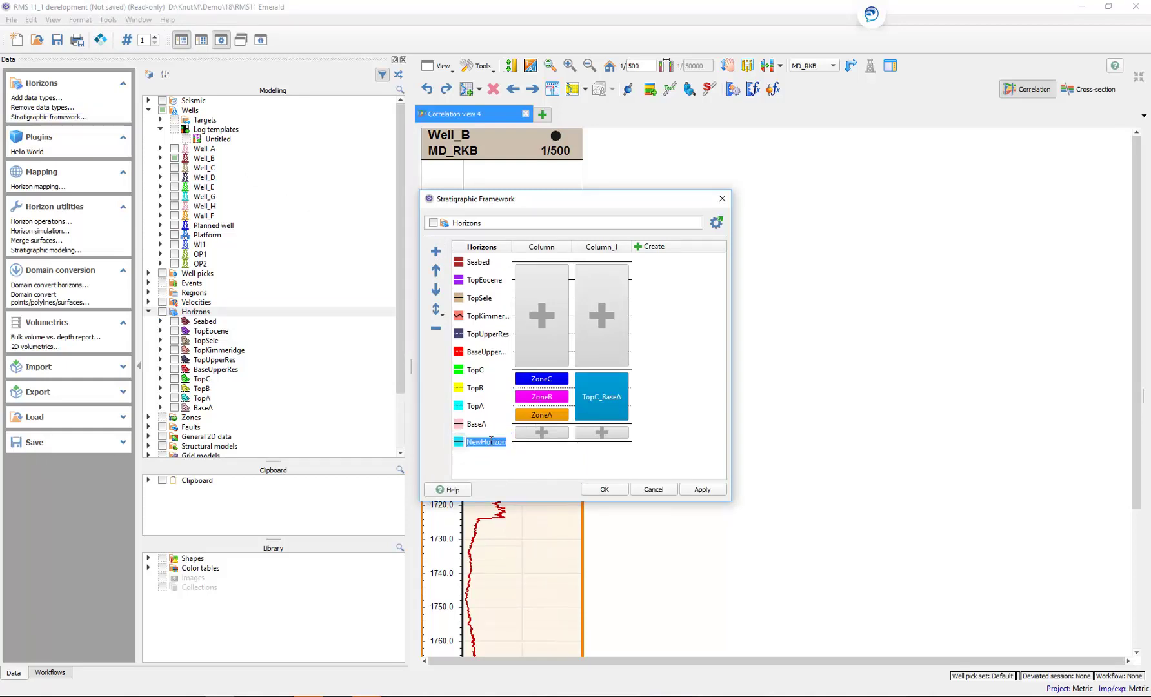
text(Dummy)
key(Return)
click(613, 489)
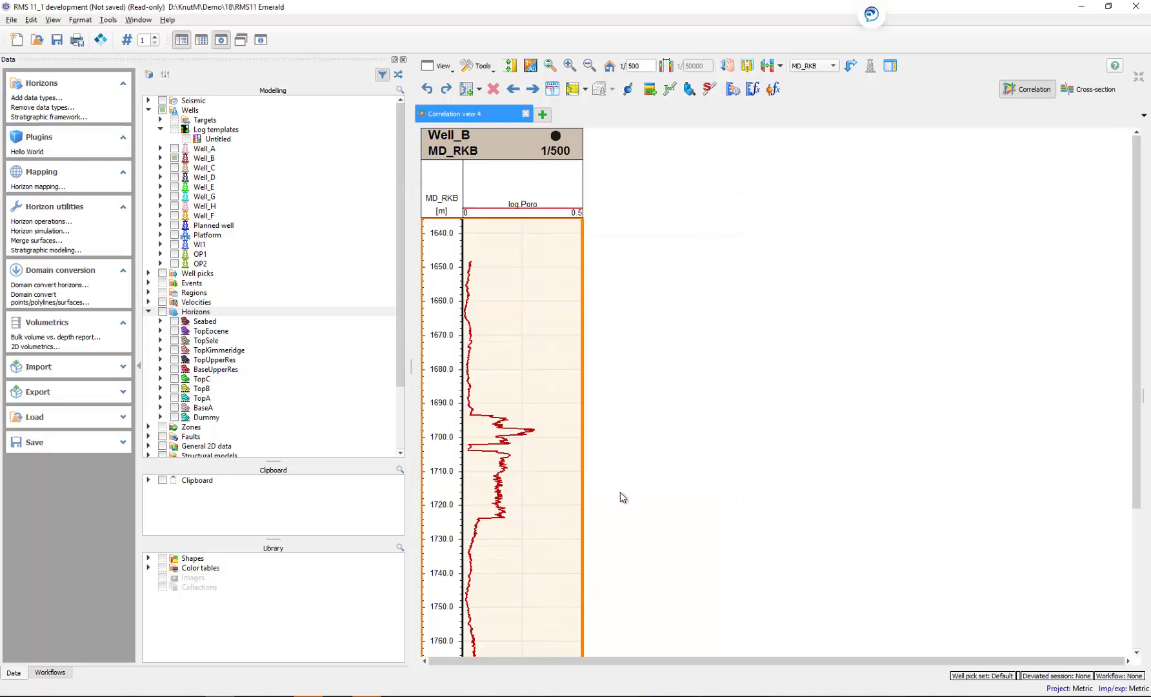
Step: Place well picks in Well_B at about 1693.3, 1701.6, 1703.9 and 1723.8 m and assign them to the Dummy horizon
click(629, 93)
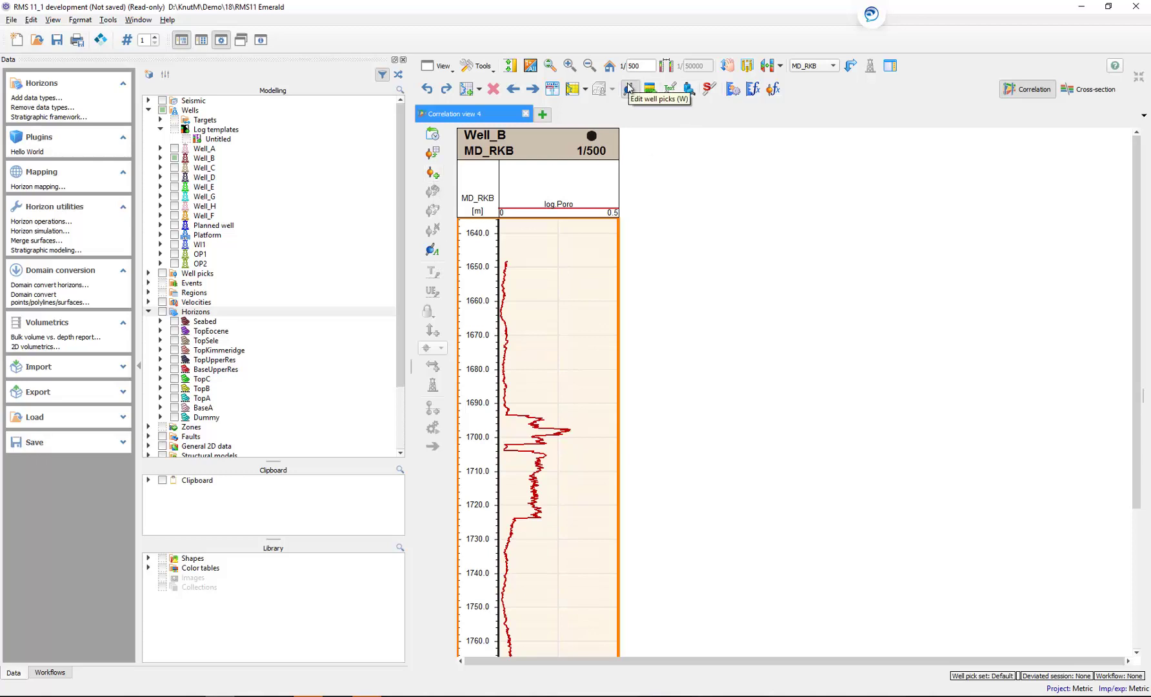
click(434, 173)
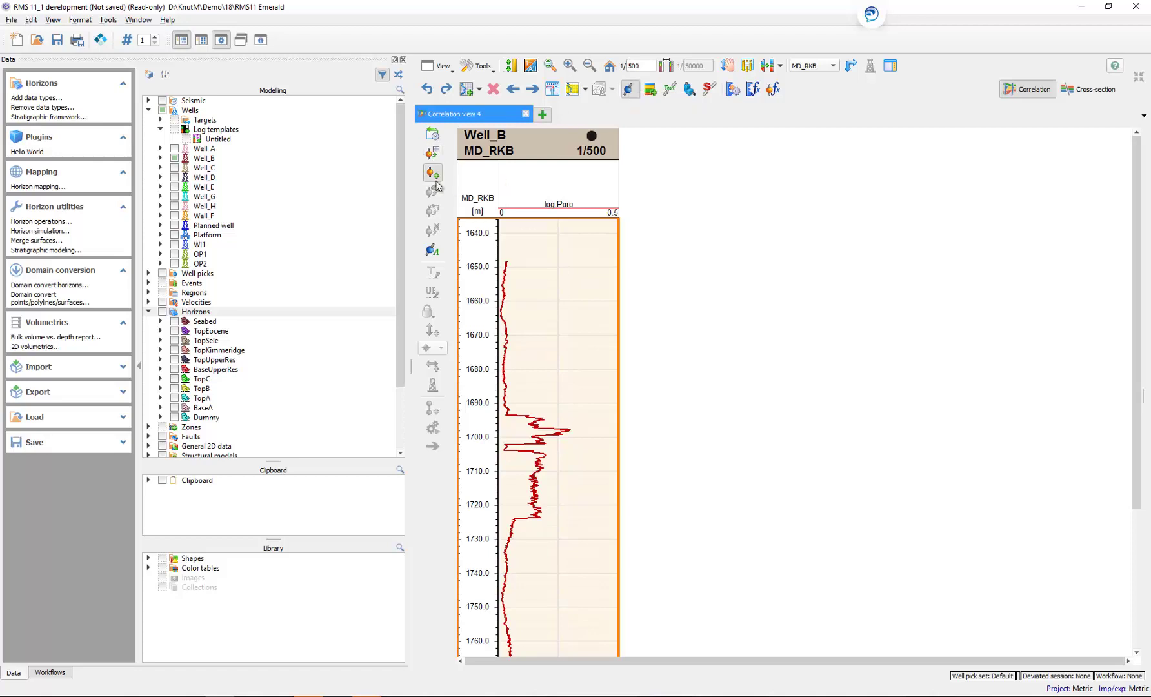
click(519, 415)
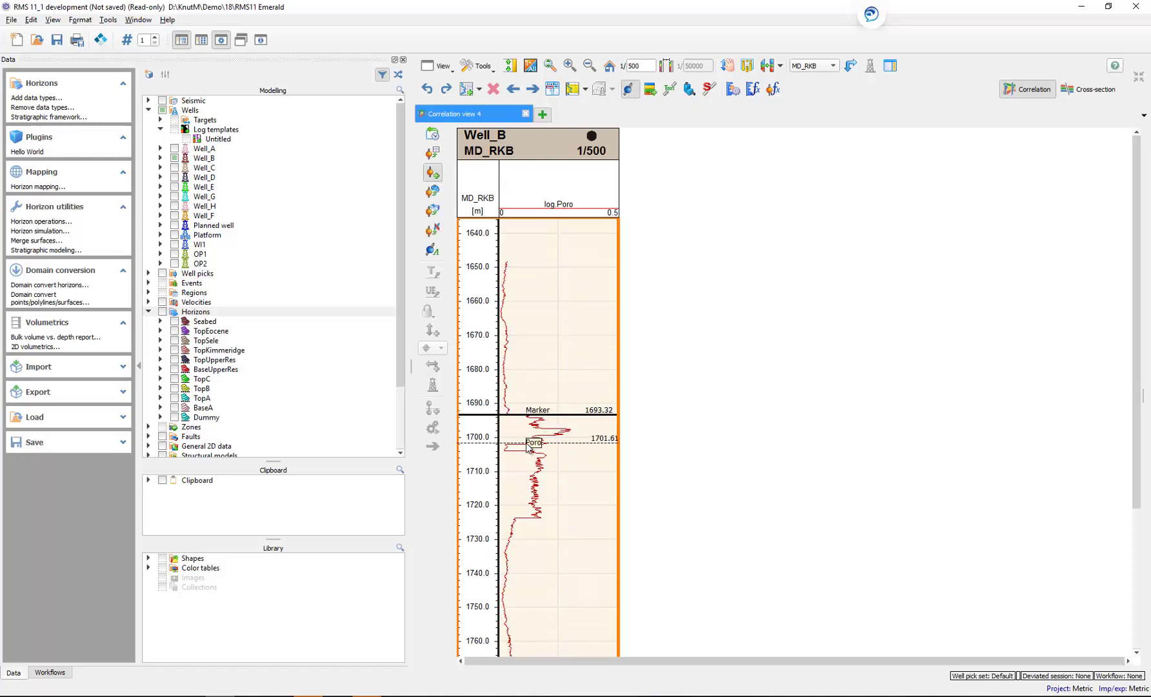
click(527, 442)
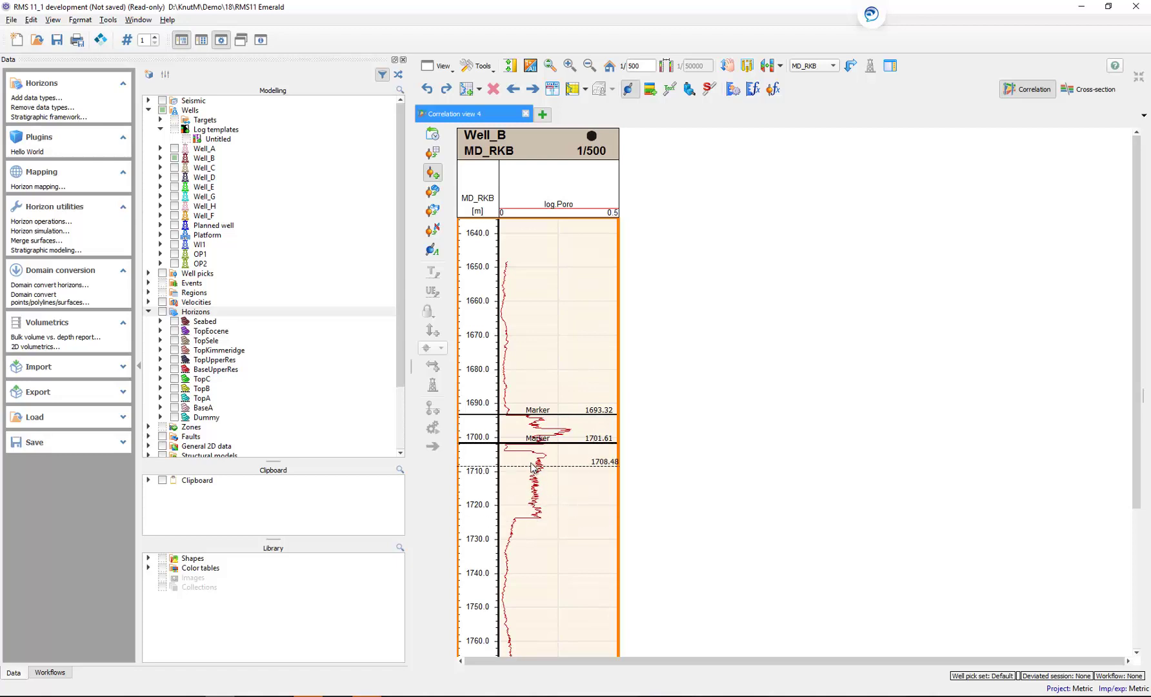
click(532, 450)
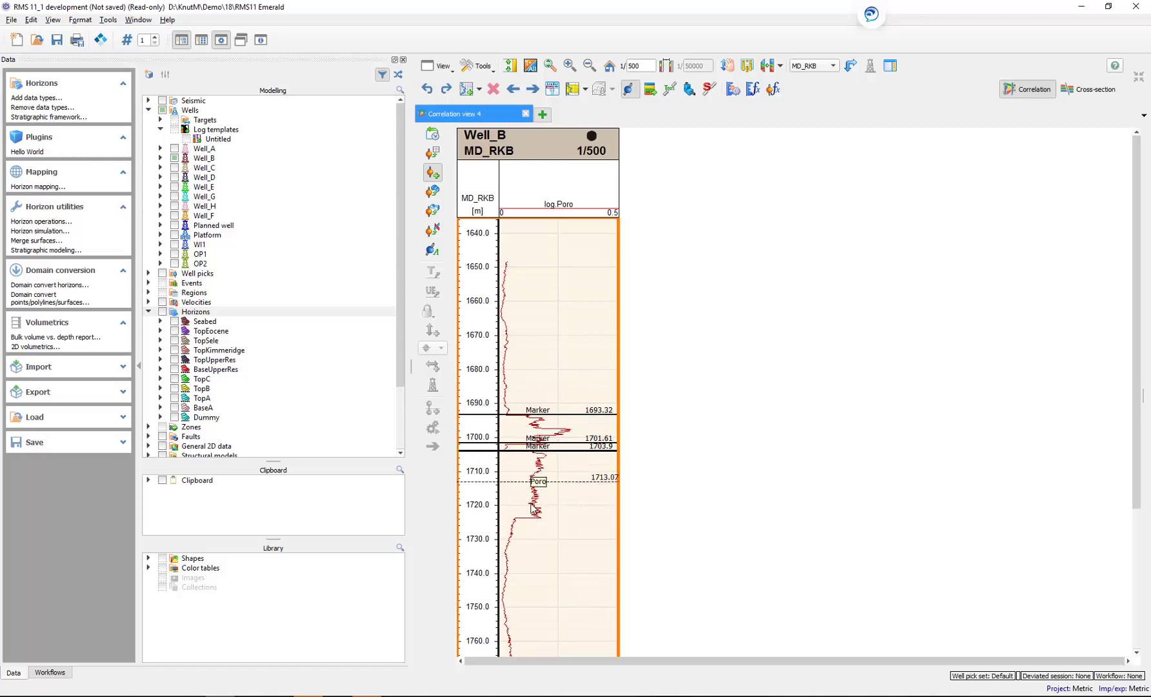
click(532, 519)
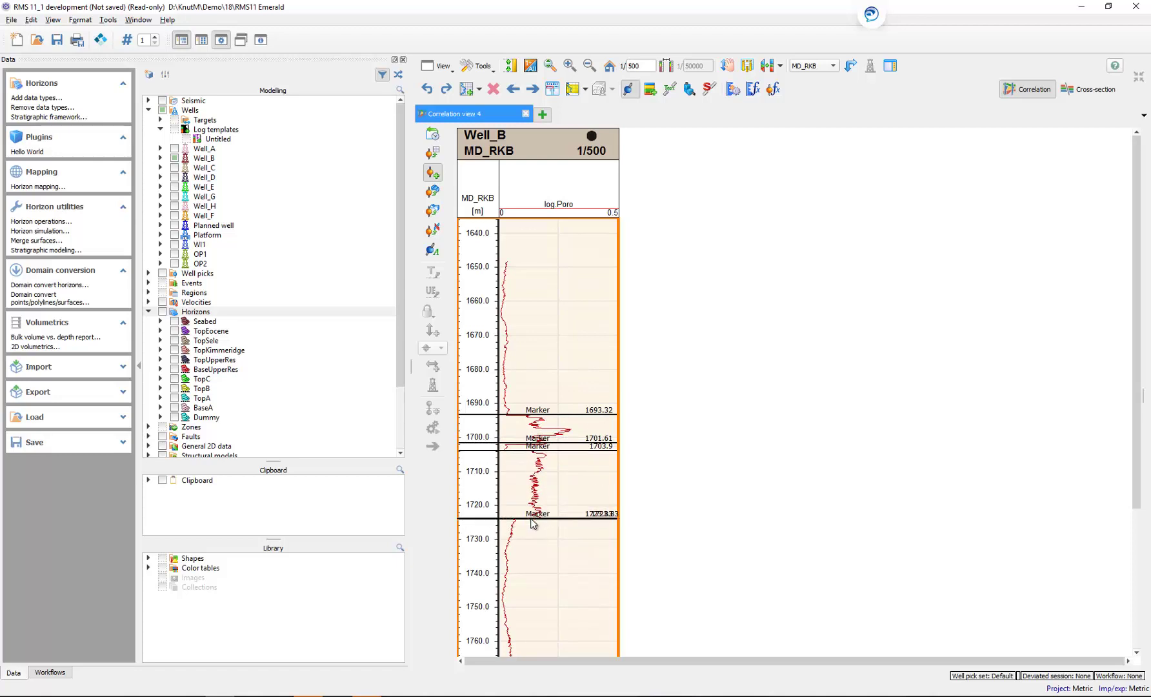
right_click(533, 523)
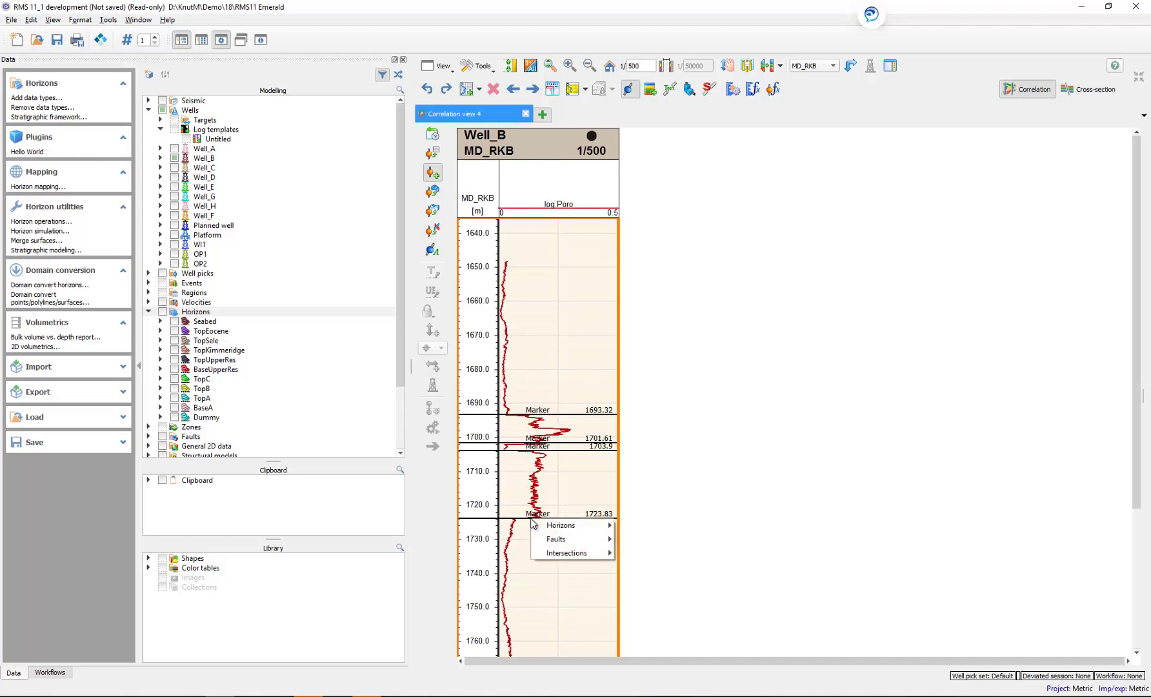
mouse_move(552, 525)
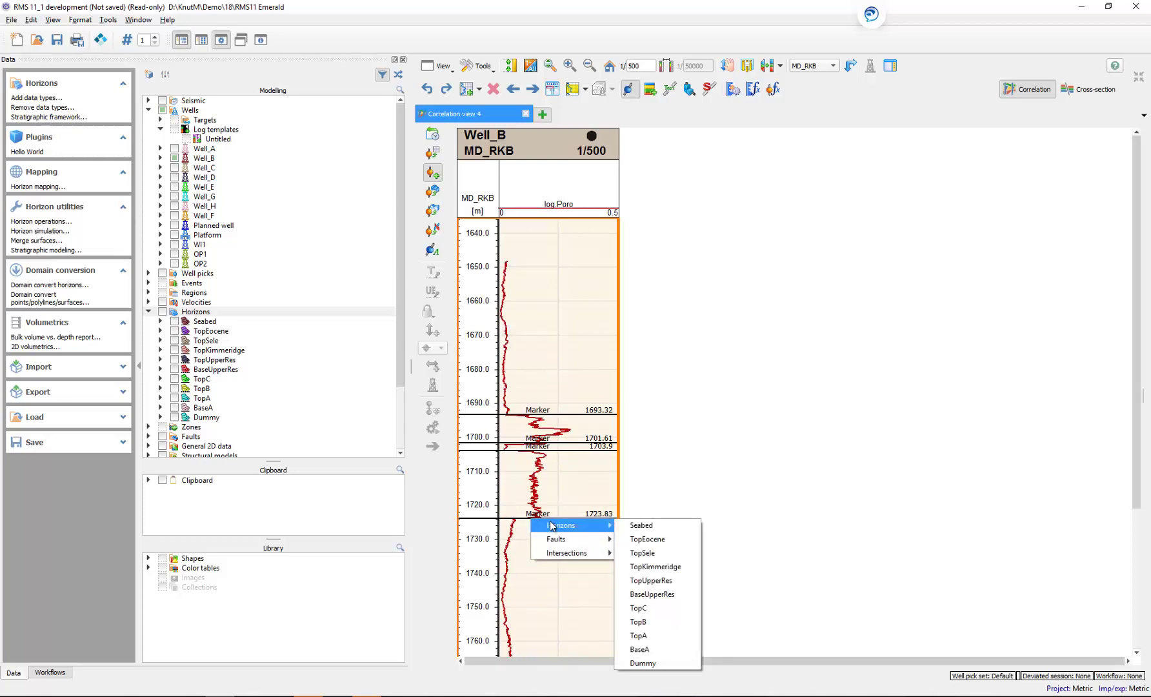
click(645, 663)
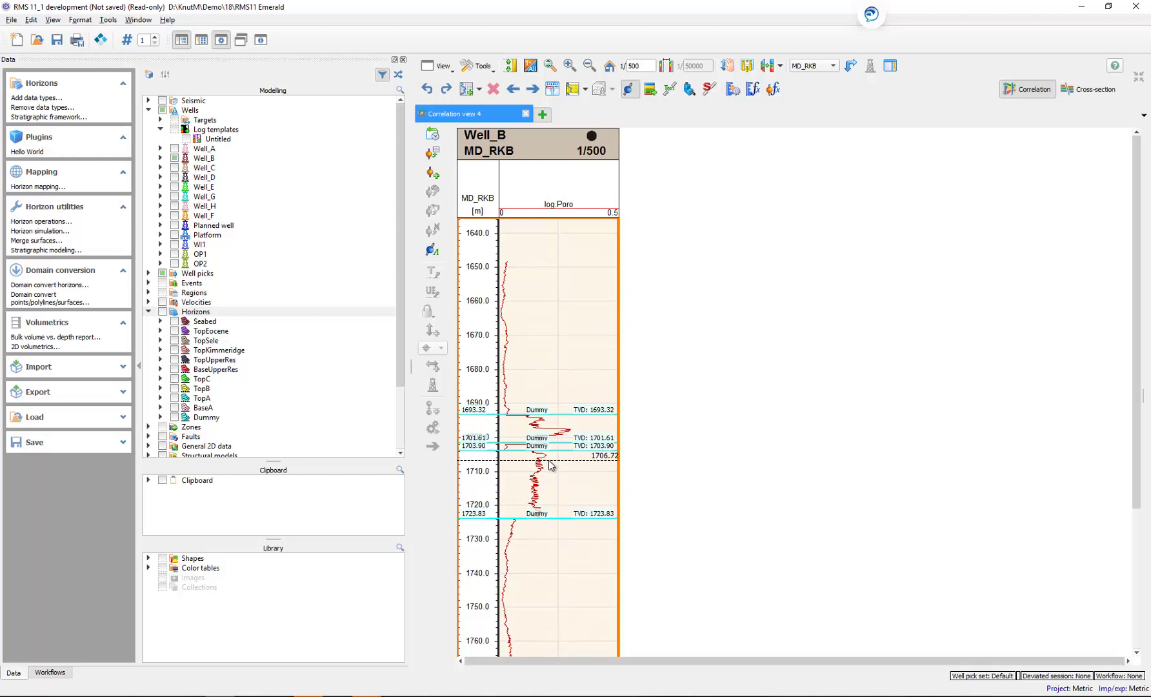
Step: Open Log Operations for the Wells data
click(191, 110)
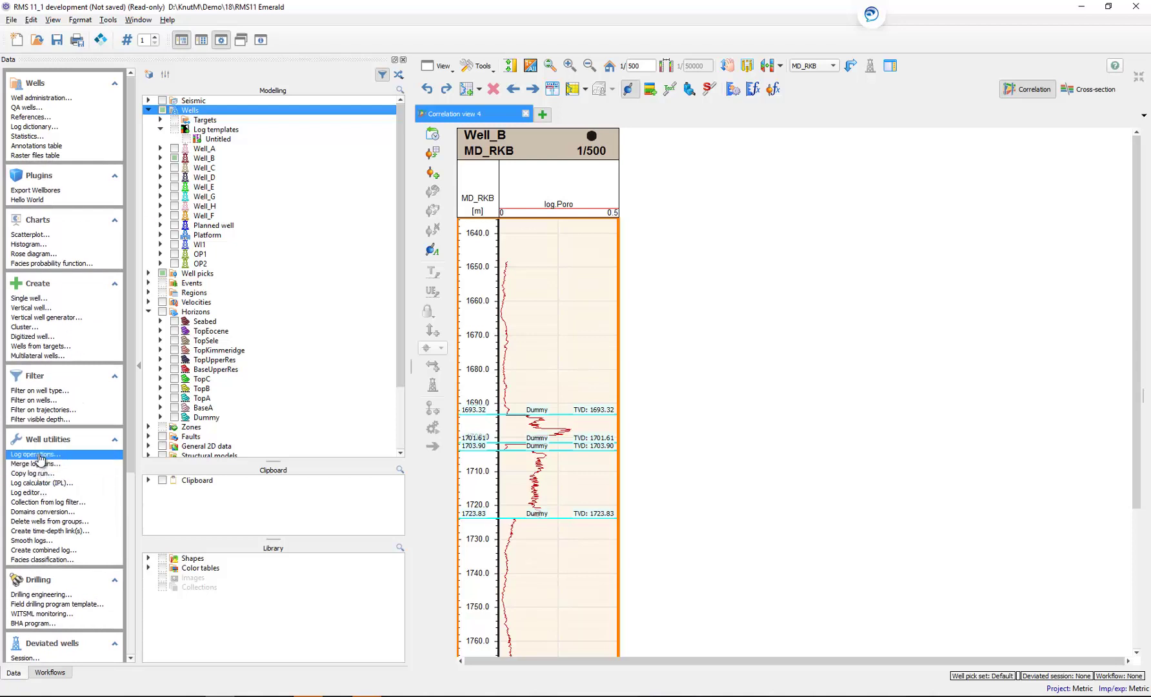
click(37, 454)
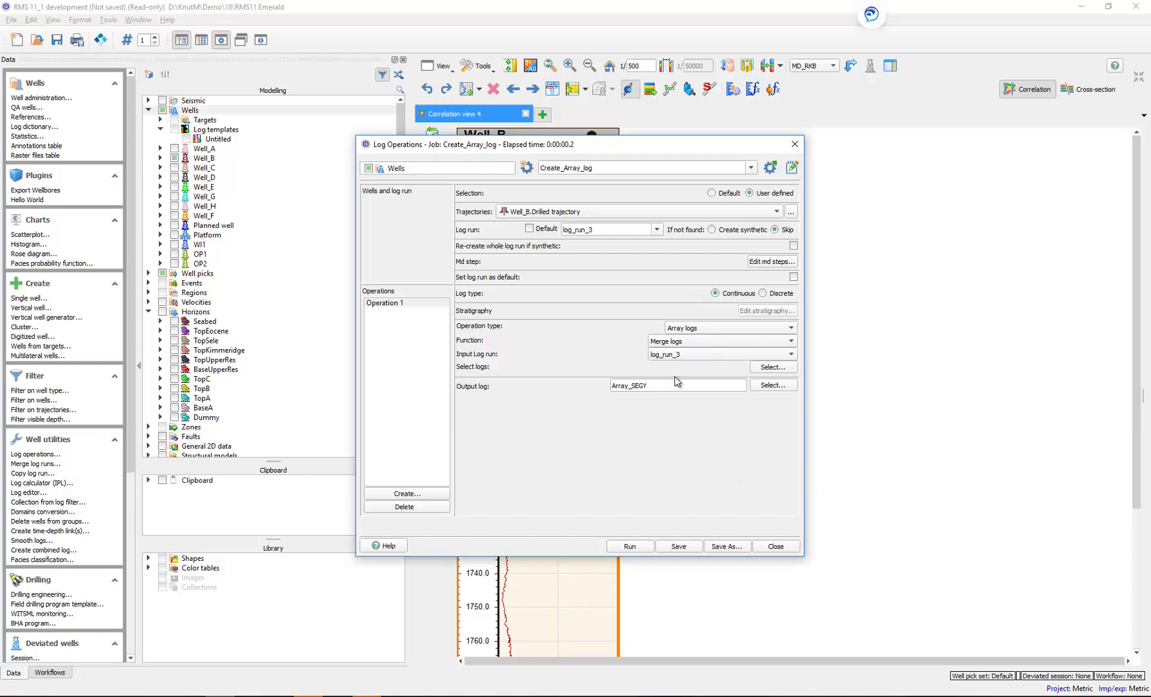
click(776, 328)
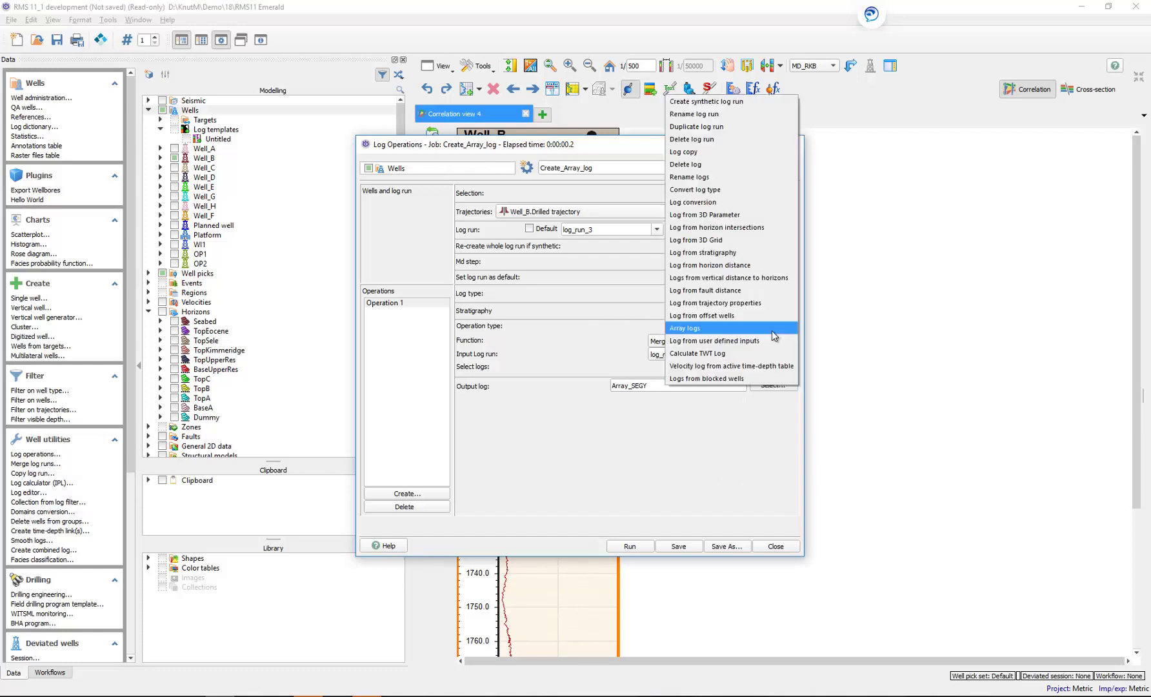
click(720, 153)
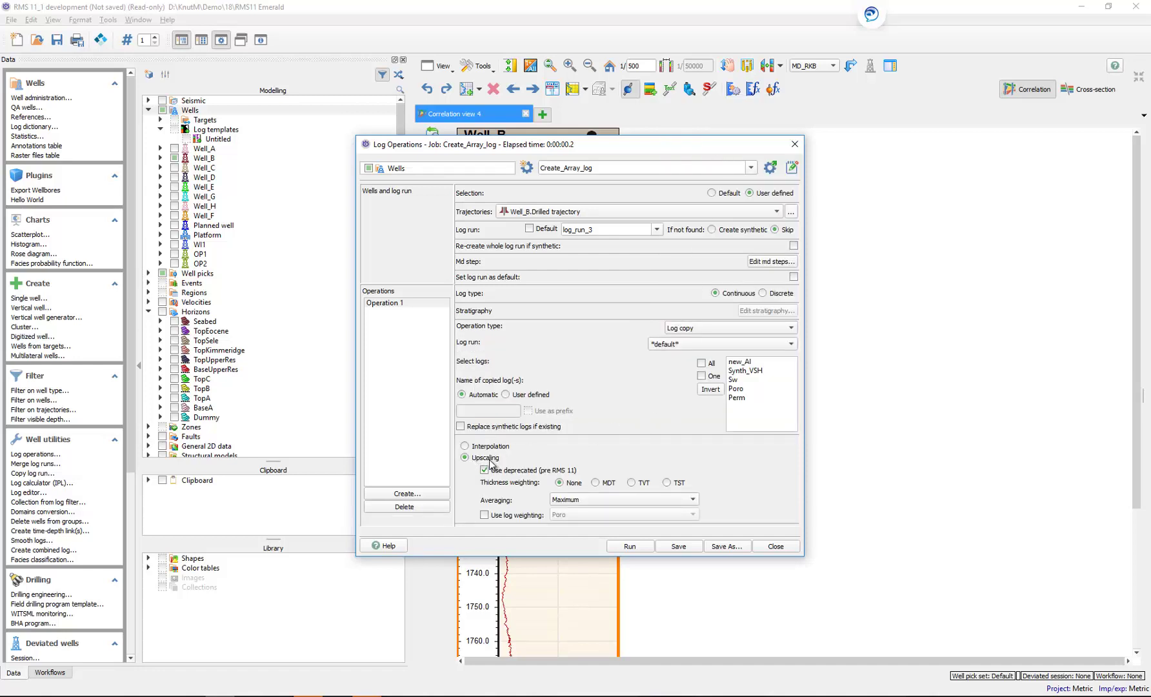
click(531, 216)
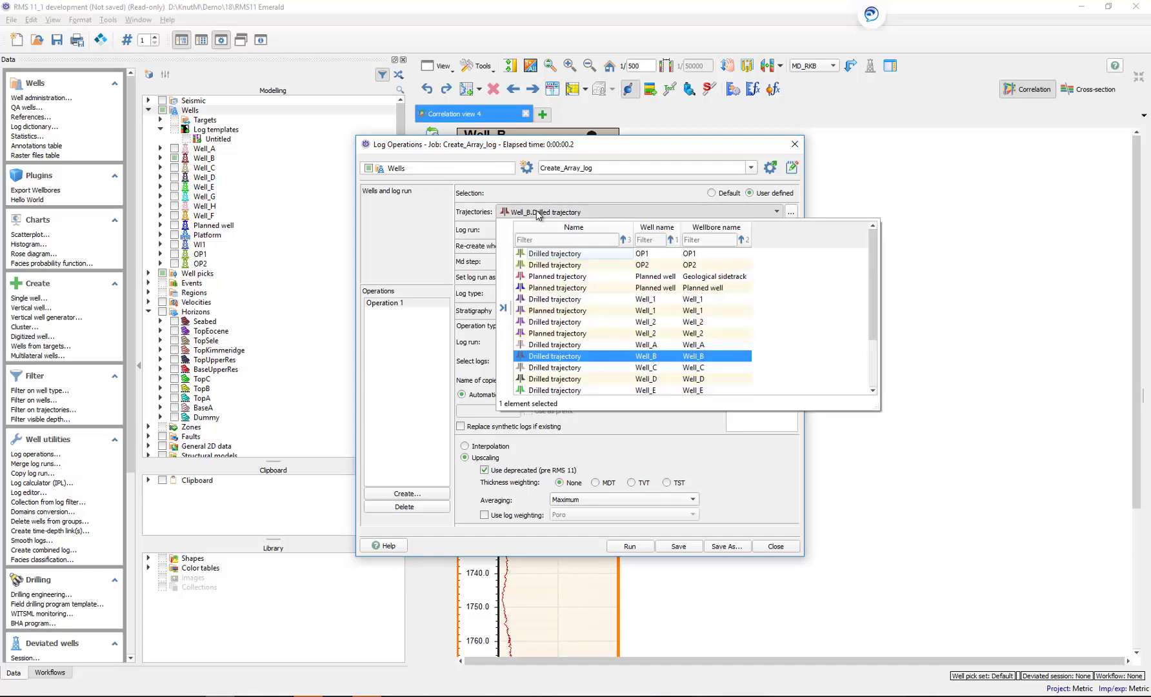
click(529, 216)
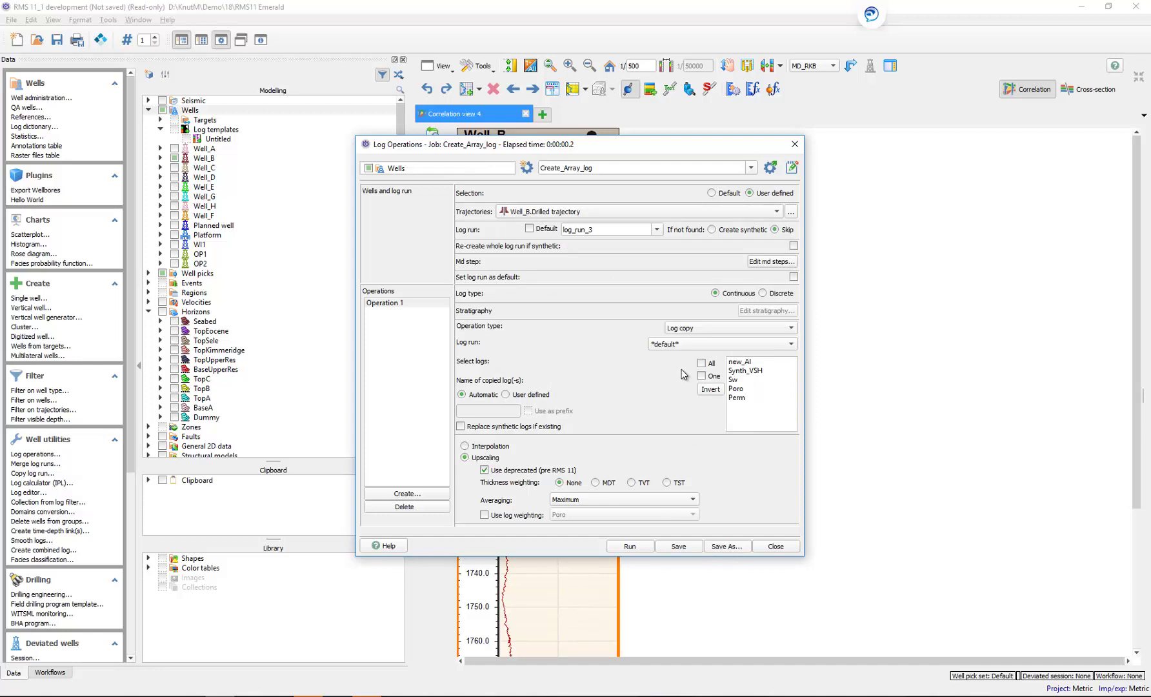
Step: Start a new log operations job without saving the Create_Array_log changes, with a discrete log type and user-defined selection
click(527, 169)
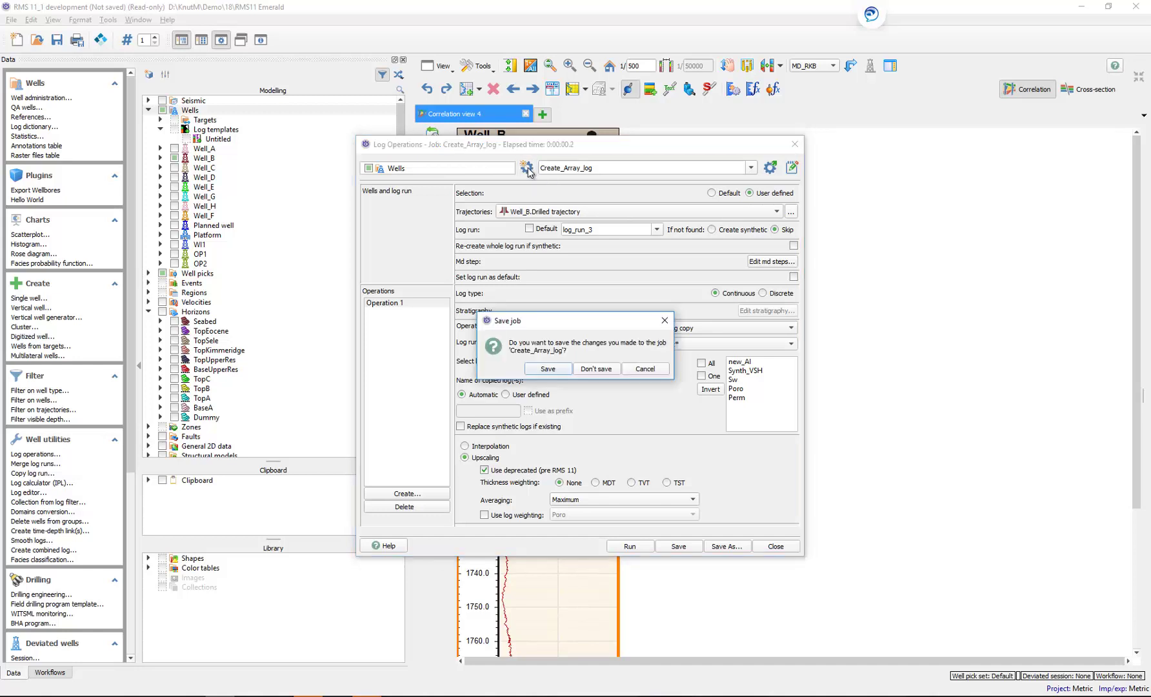
click(597, 369)
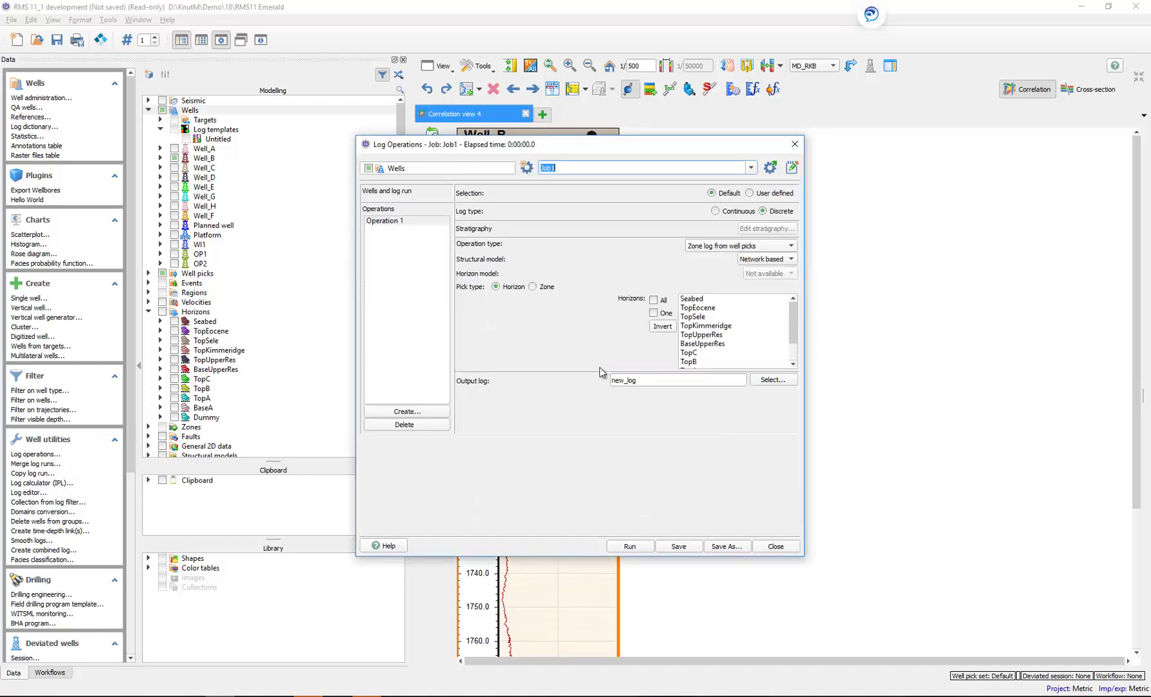
click(763, 211)
click(750, 193)
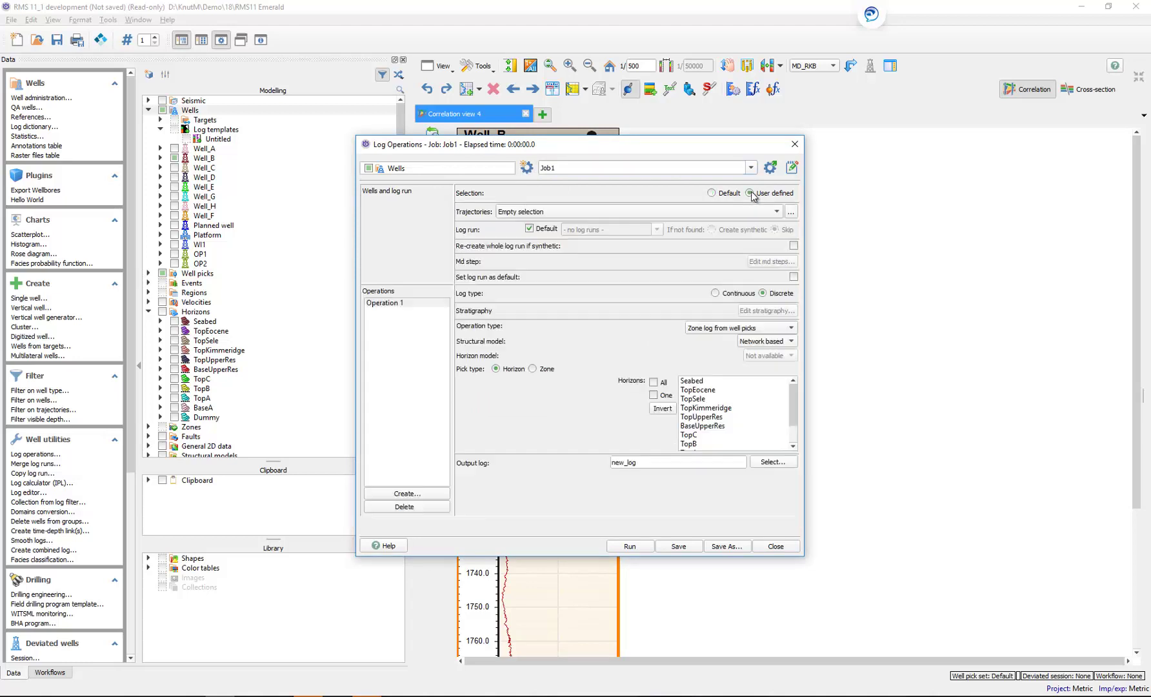
Step: Target Well_B's drilled trajectory and a log run named Average, creating it as synthetic if not found and re-creating the whole run
click(702, 215)
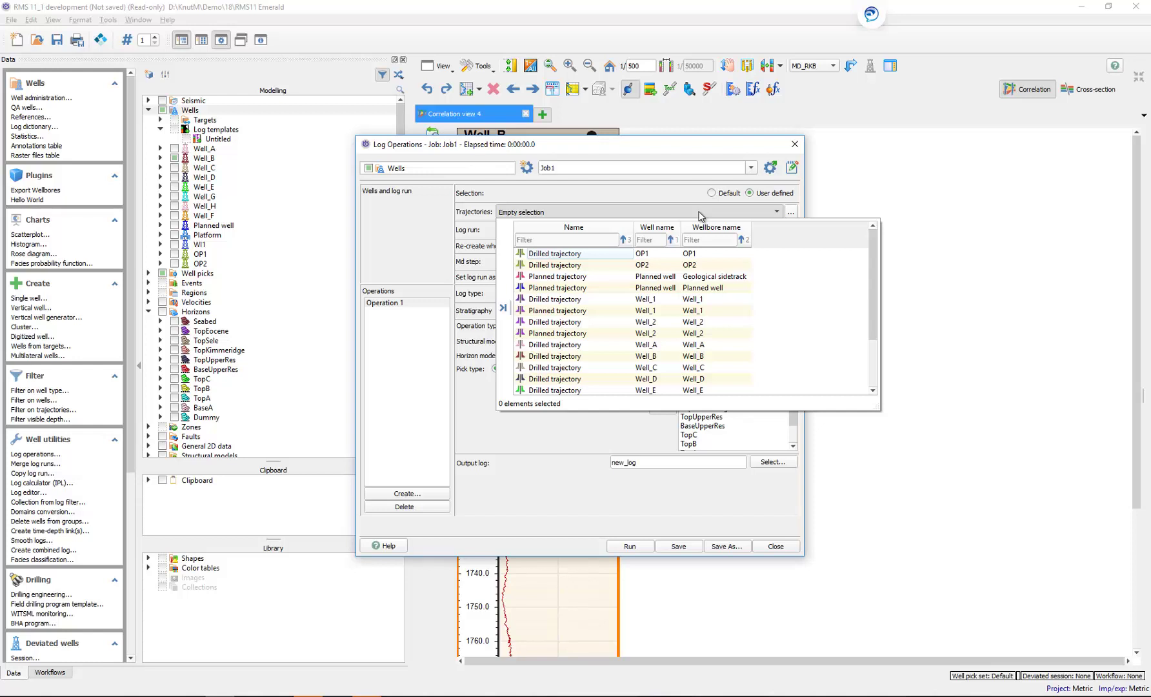
click(653, 358)
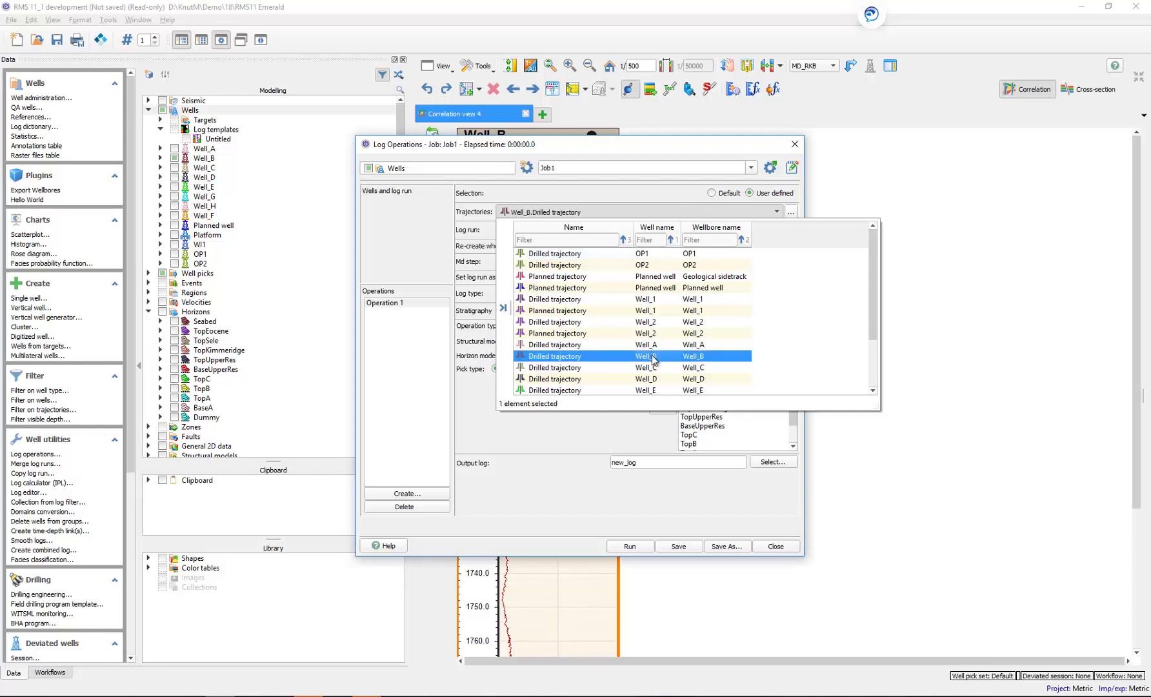
click(602, 443)
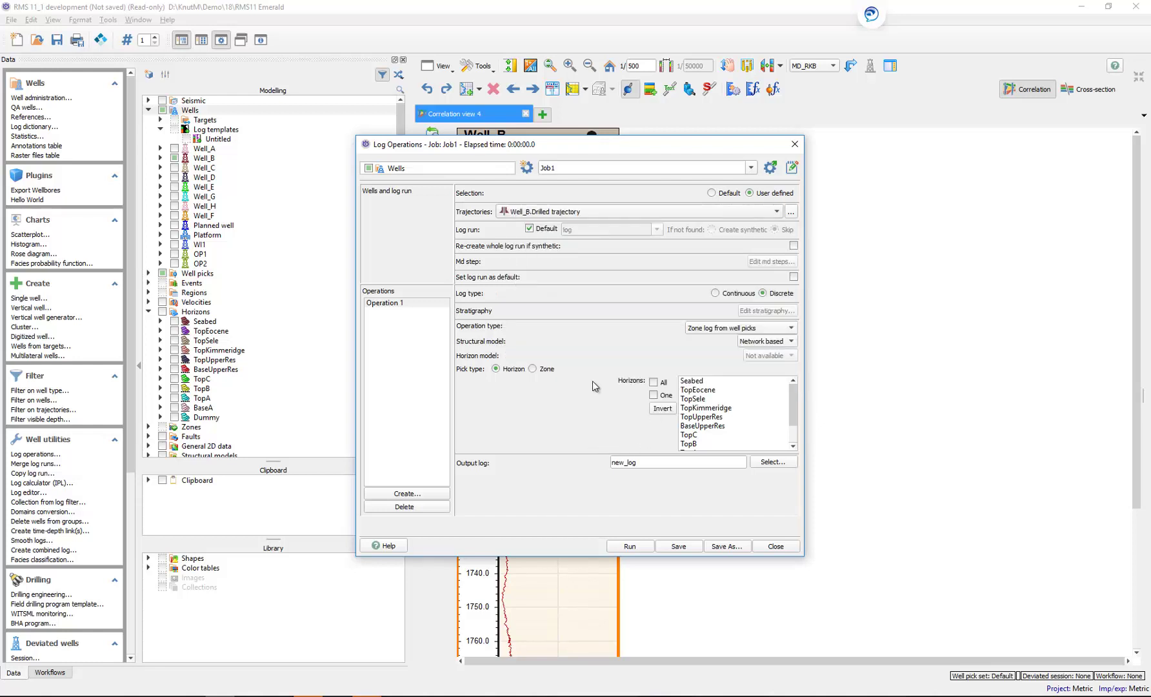
click(541, 230)
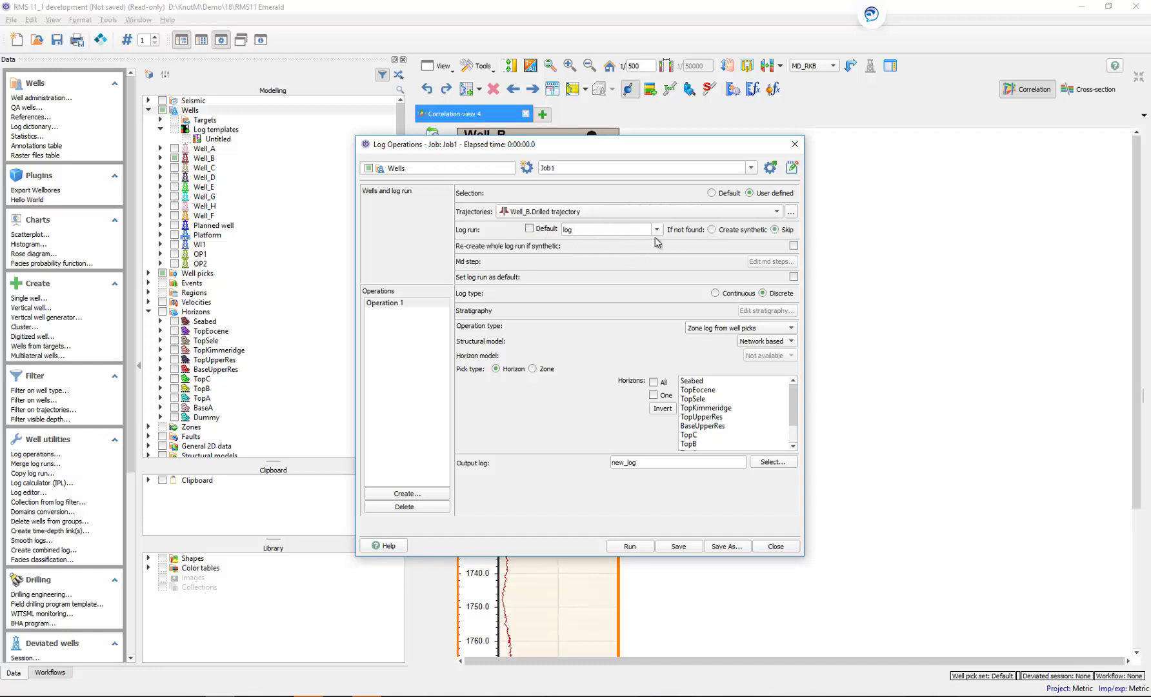
drag(639, 229, 538, 232)
click(712, 231)
Step: Define the job's MD steps from well picks, using only the Dummy picks instead of a constant step increment
click(769, 262)
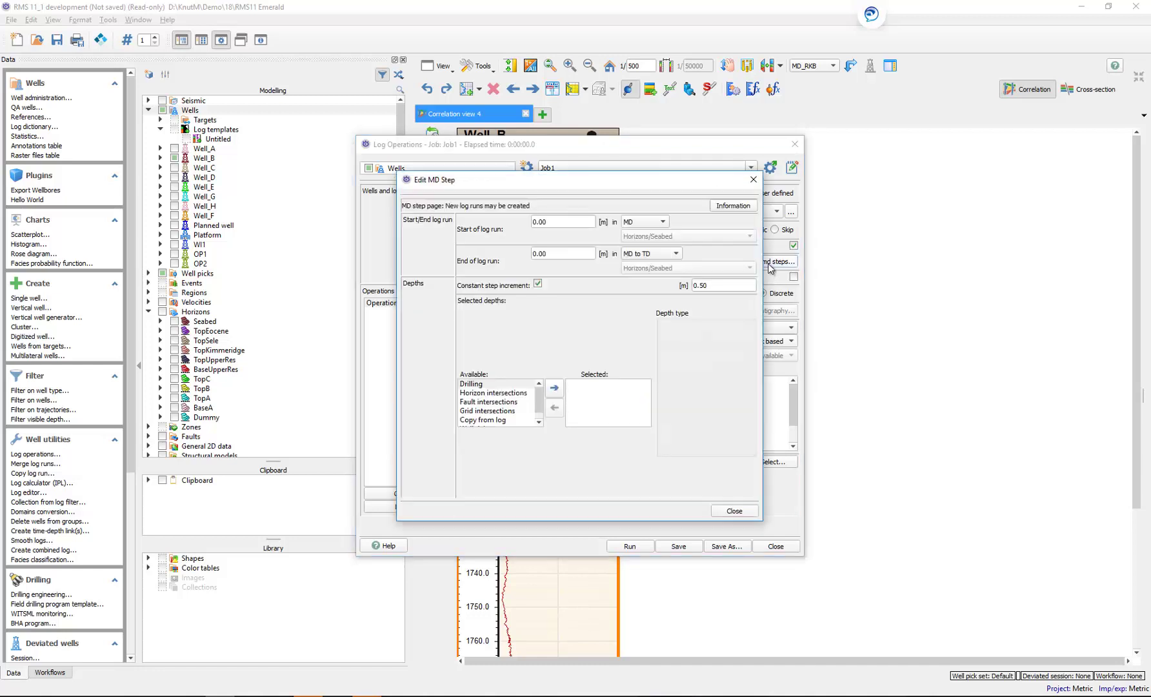
click(539, 422)
click(485, 420)
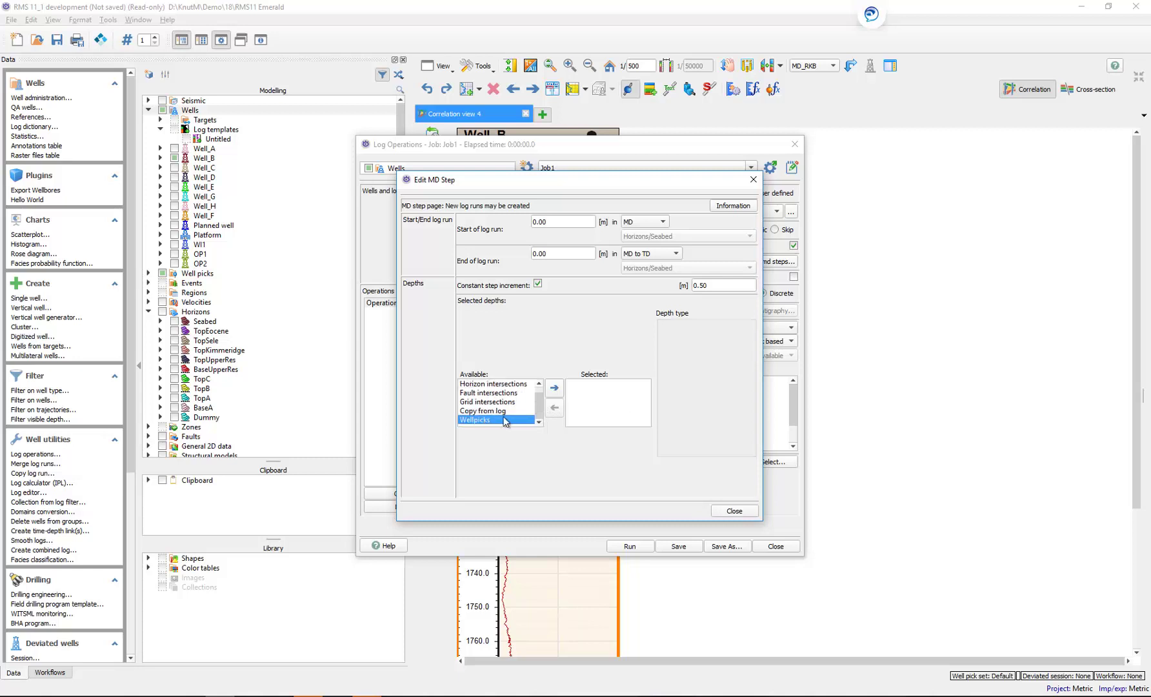
click(553, 390)
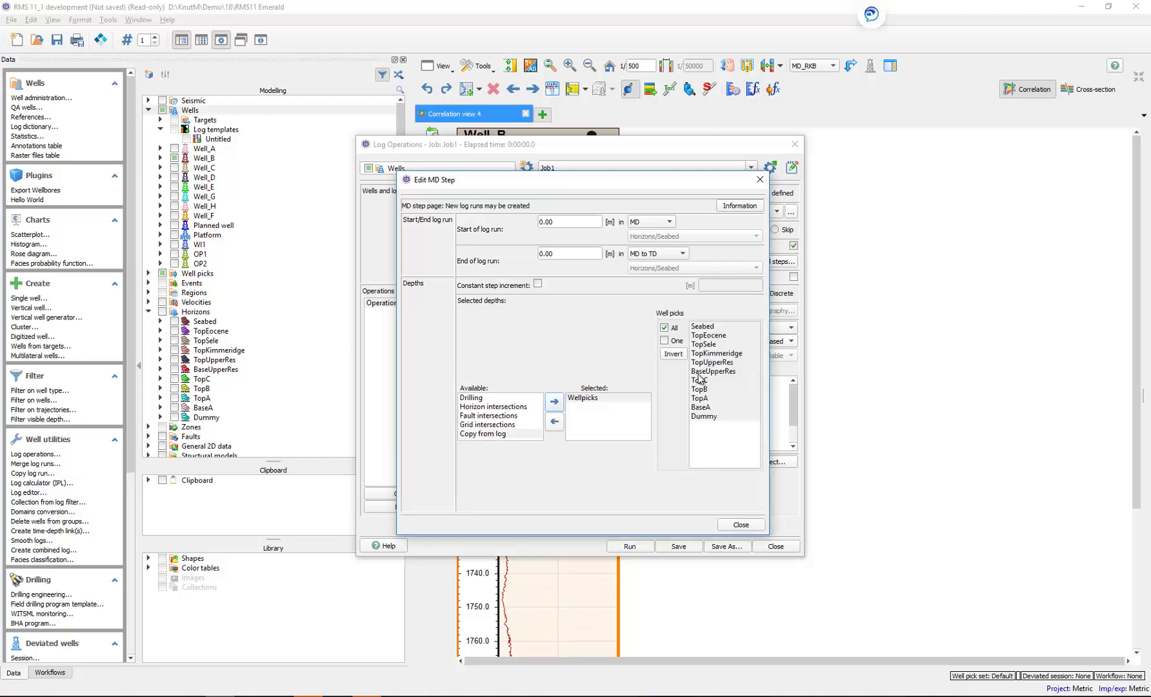
click(669, 341)
click(700, 417)
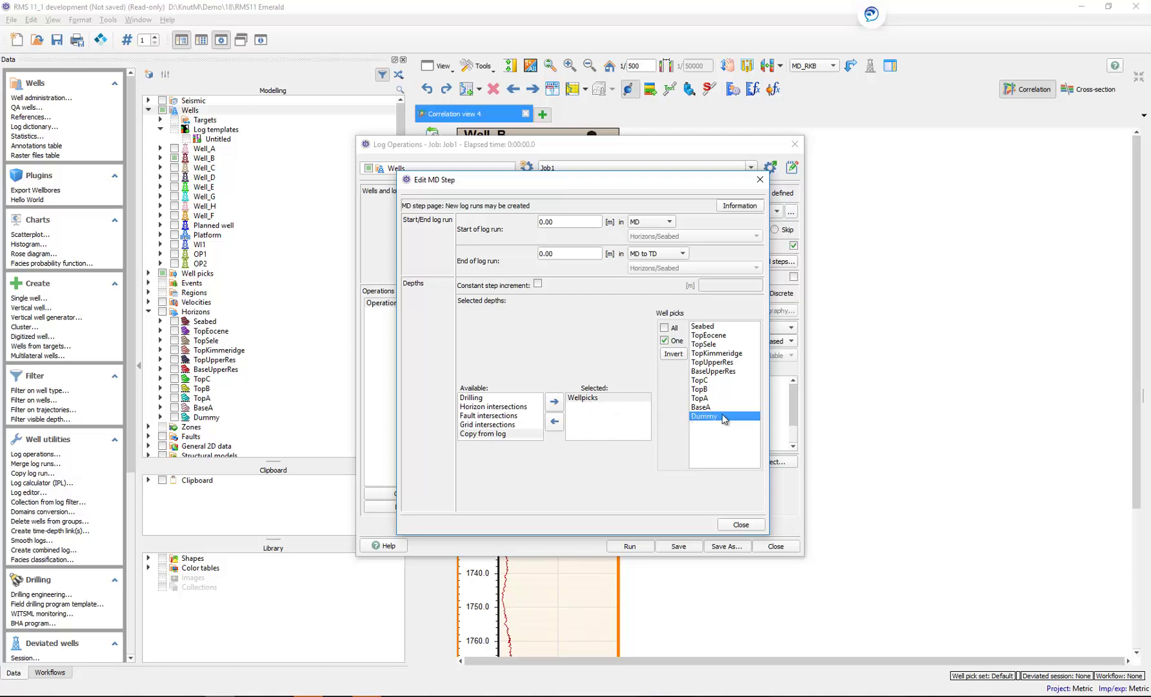
click(739, 524)
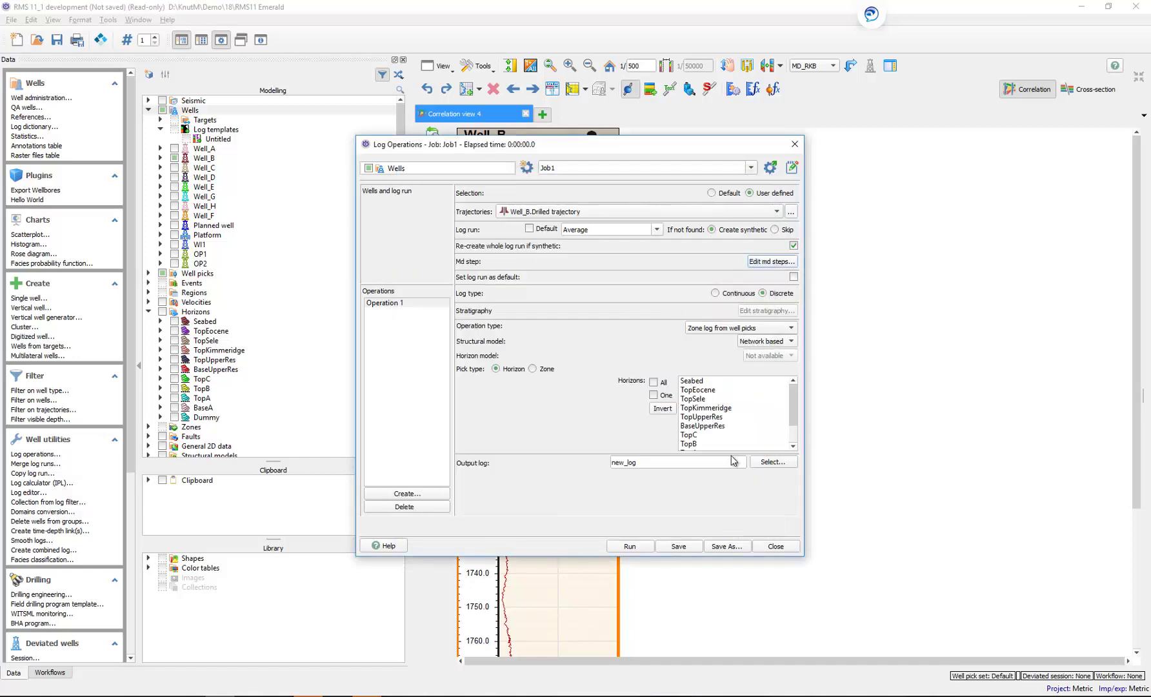
Step: Set the log type to Continuous with the Log copy operation and select the Poro log from the default log run
click(771, 332)
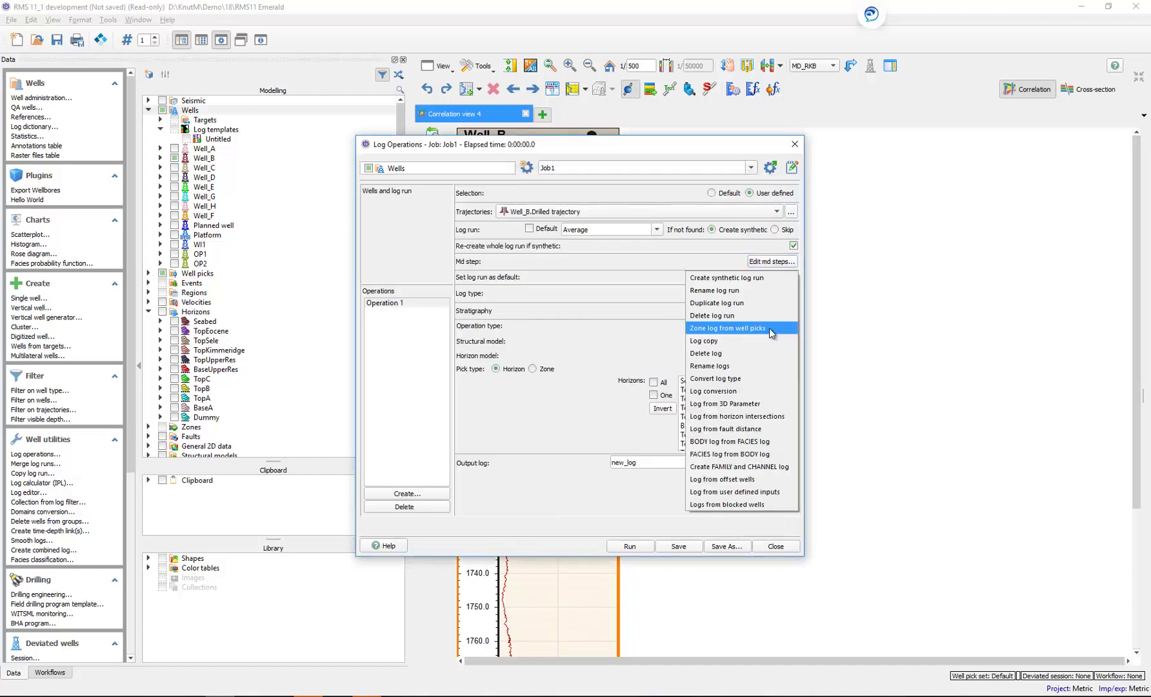
click(651, 298)
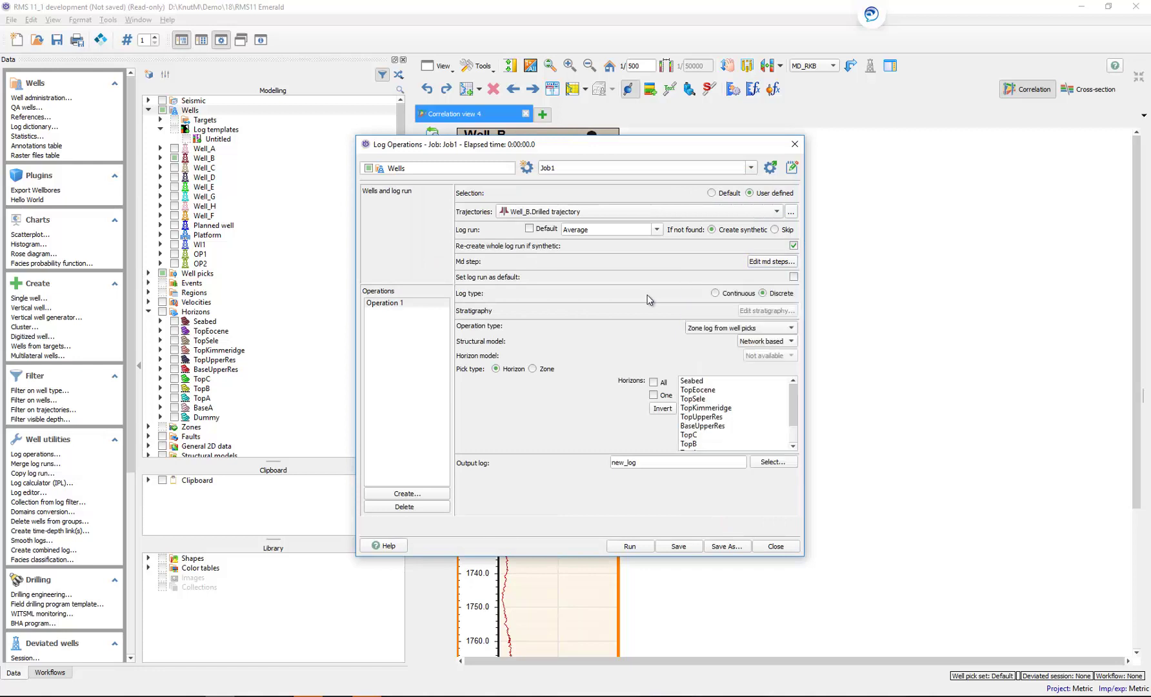
click(738, 296)
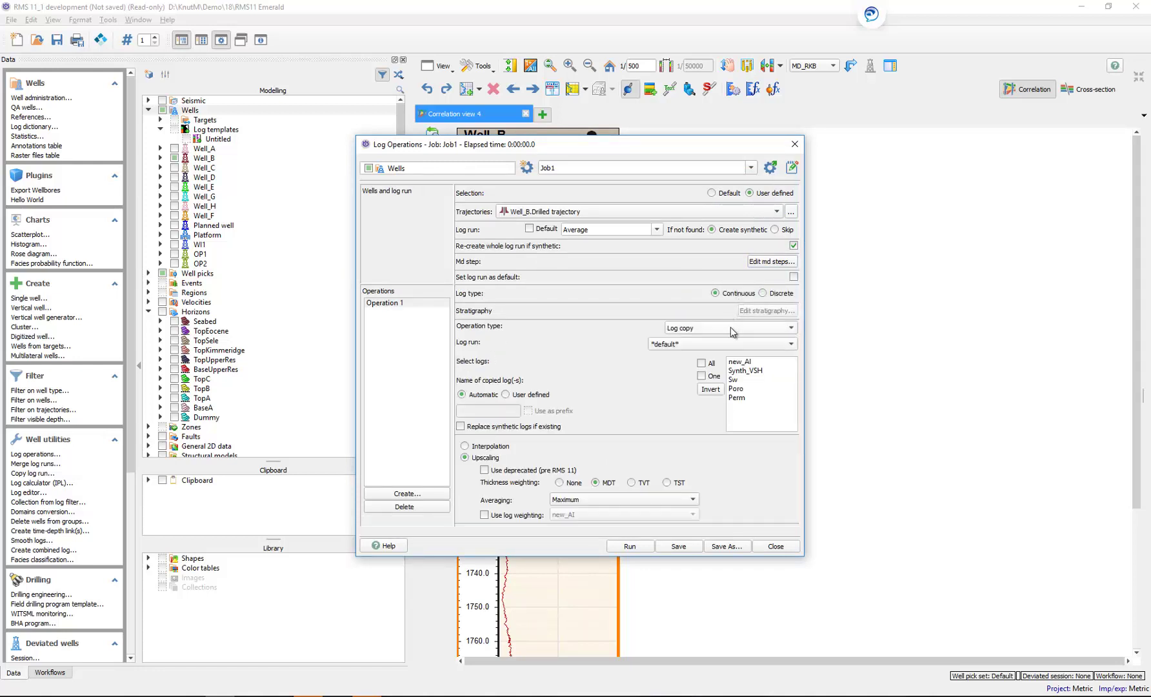
click(732, 328)
click(606, 310)
click(743, 390)
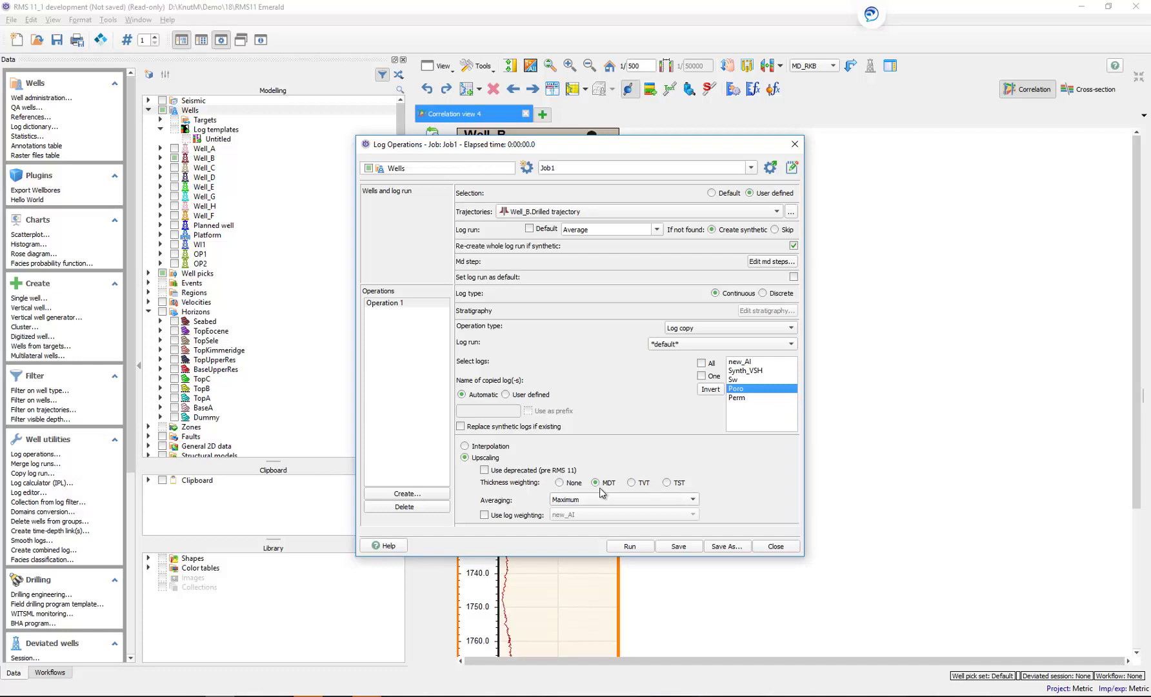
Step: Set the upscaling average to Geometric and name the copied log with the user-defined prefix "Average_"
click(589, 499)
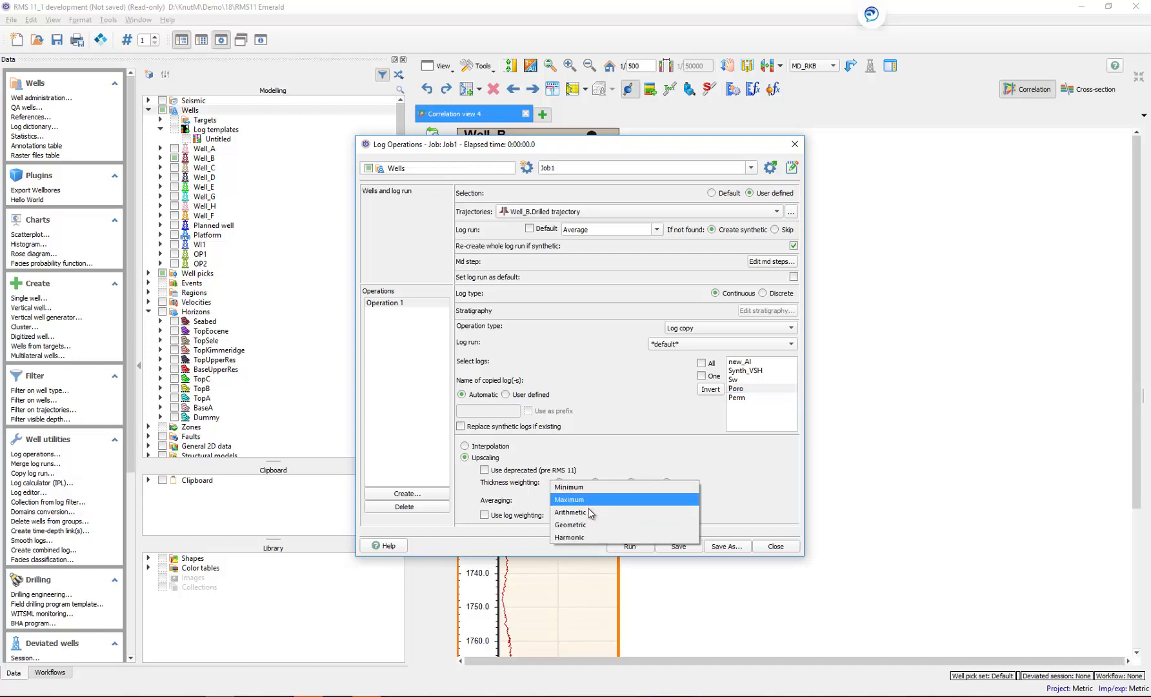
click(570, 525)
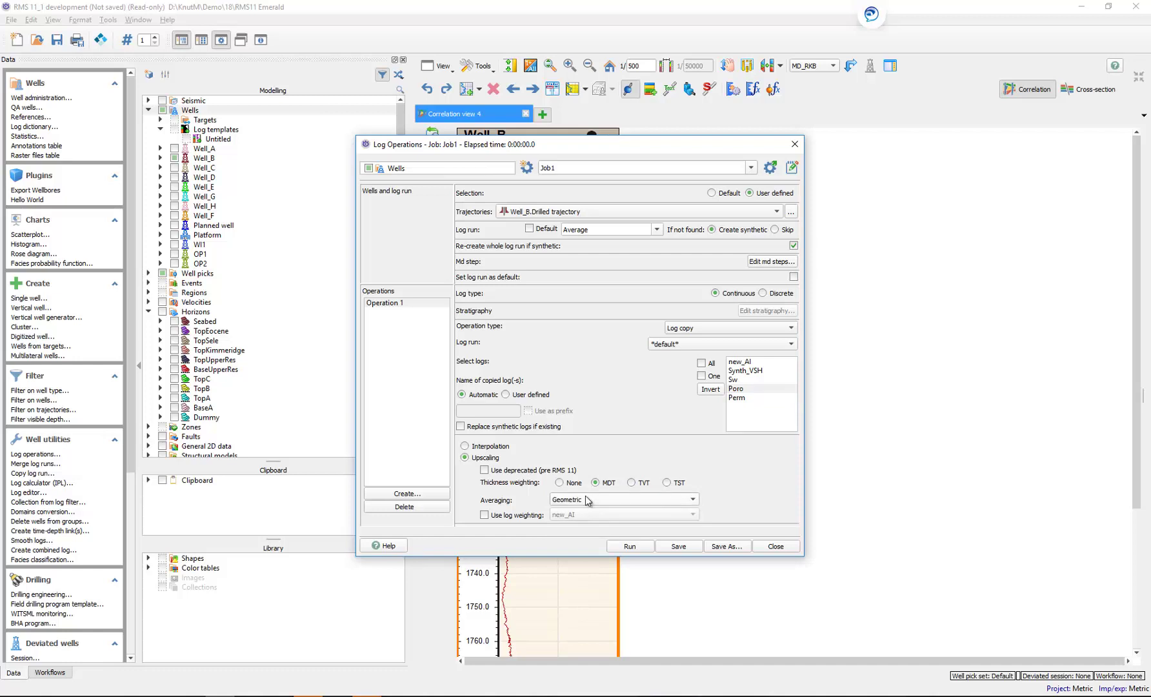
click(505, 395)
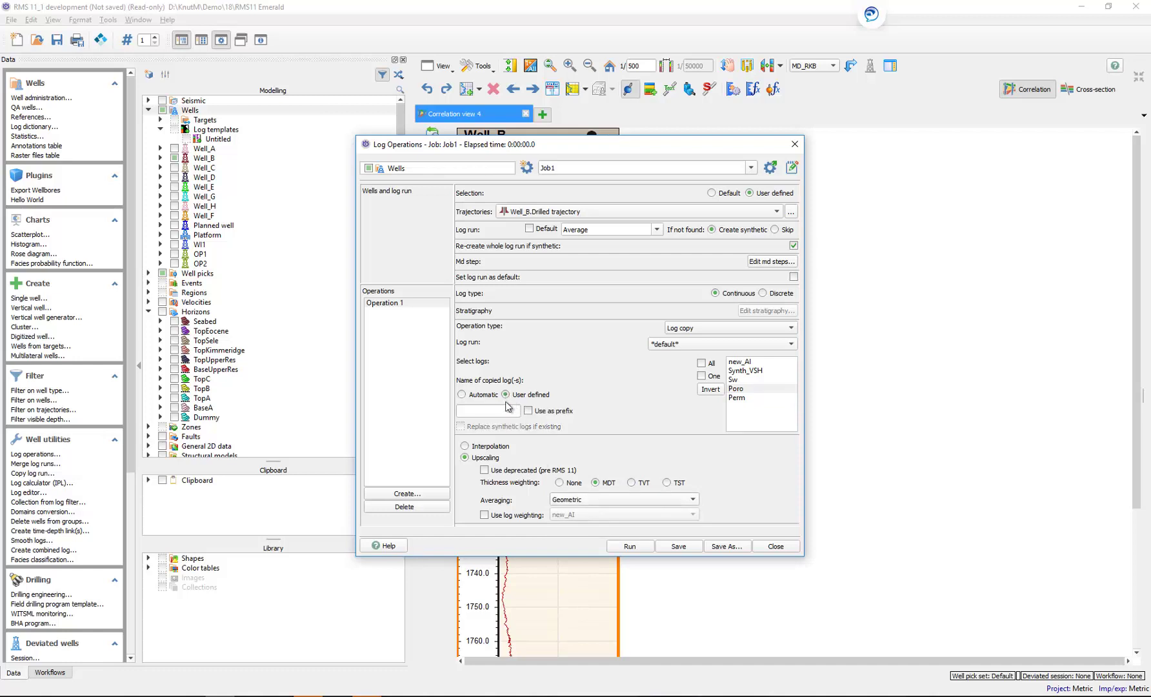
click(507, 410)
click(529, 411)
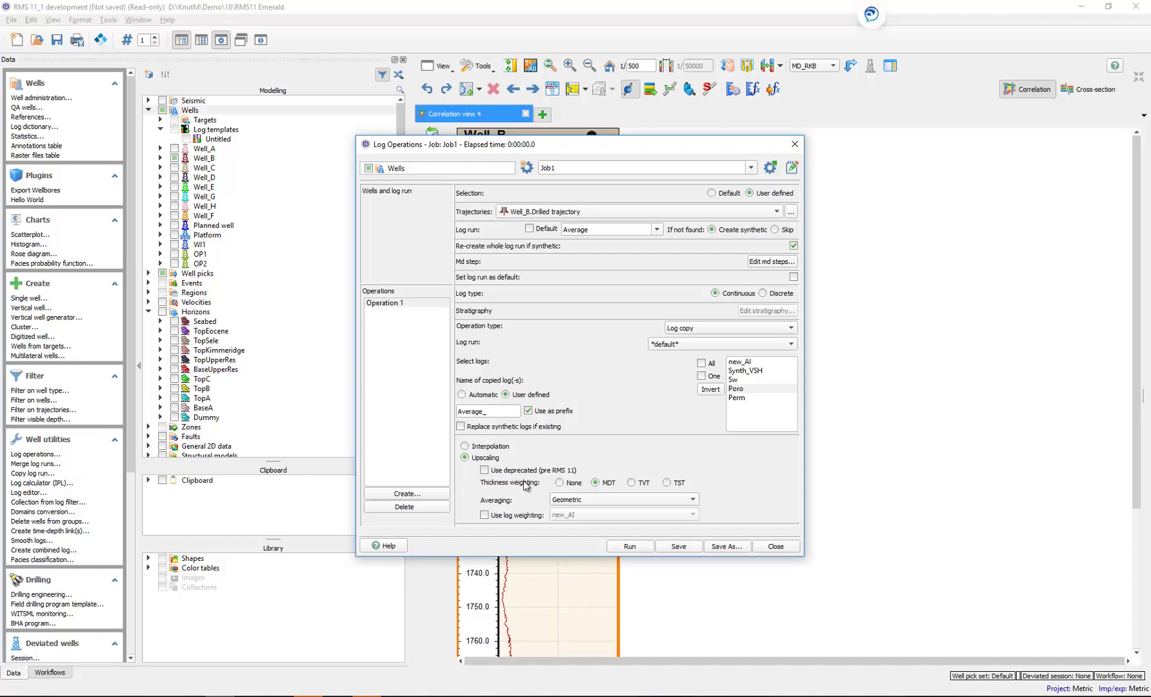
Step: Save the job as Poro_average_calculation and run it
click(726, 547)
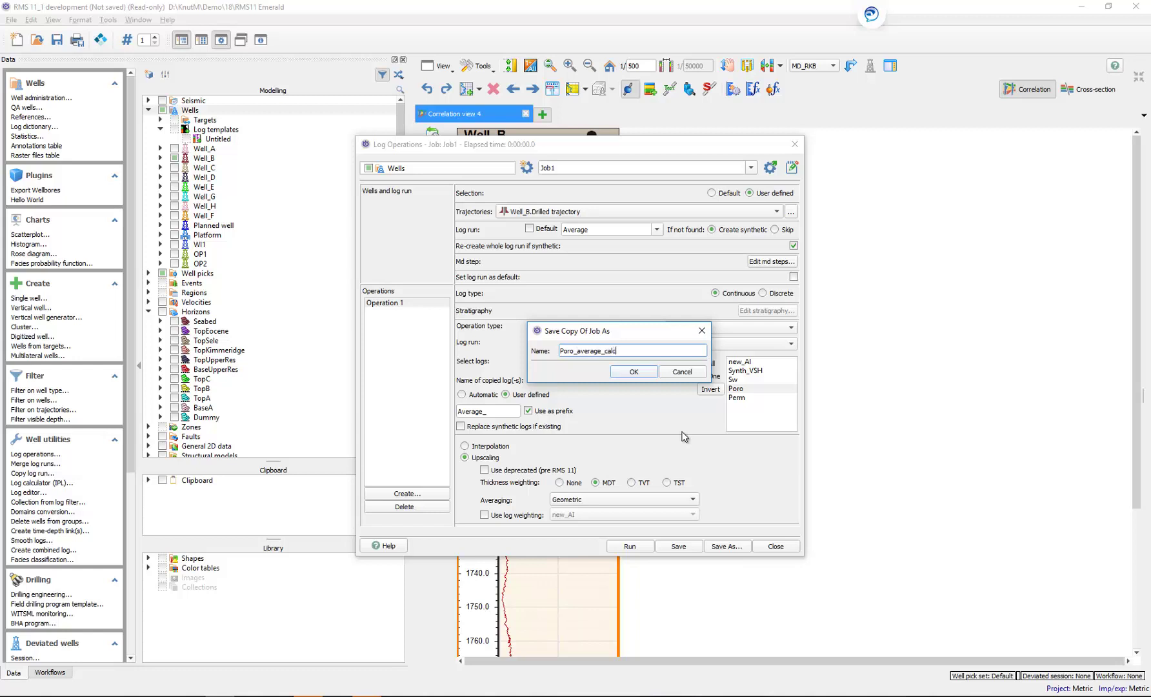
click(634, 372)
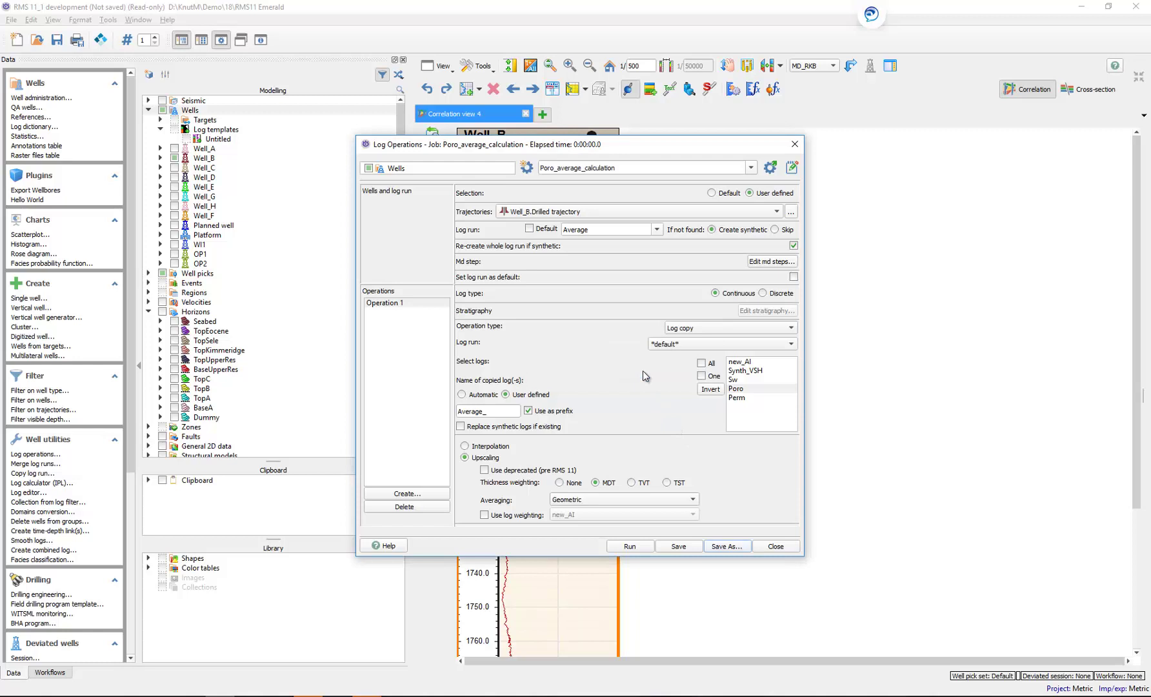
click(637, 547)
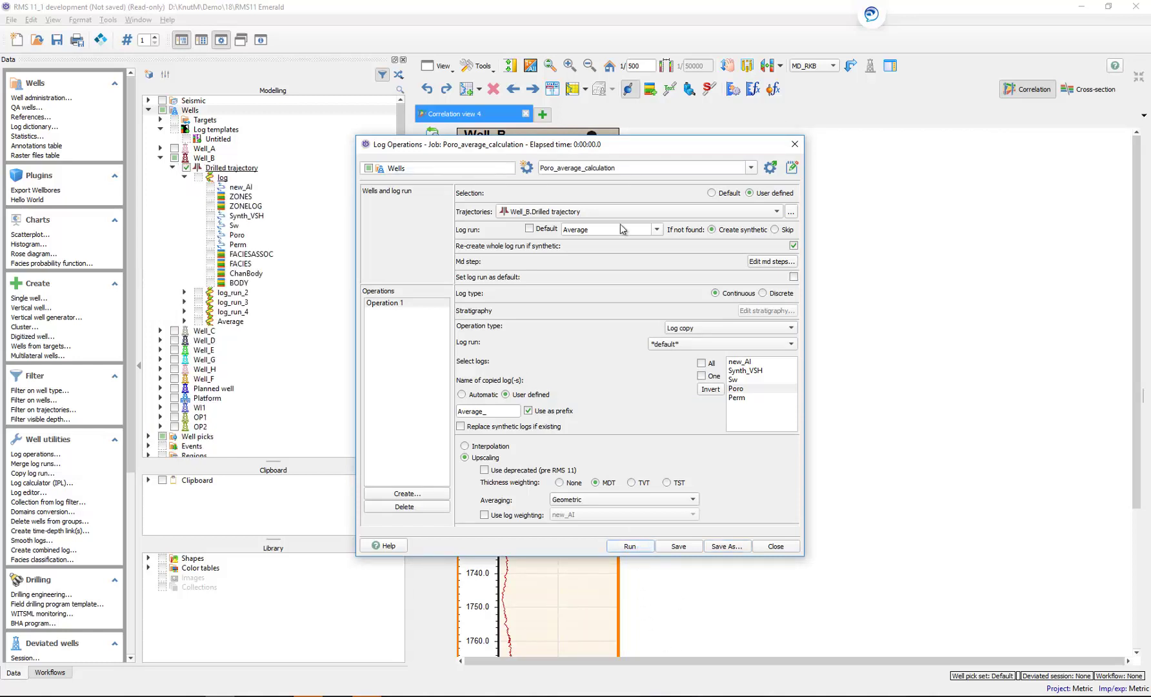
Step: Add the continuous log Average__Poro from the Average log run to the Poro track of Well_B in the correlation view
drag(671, 153, 291, 267)
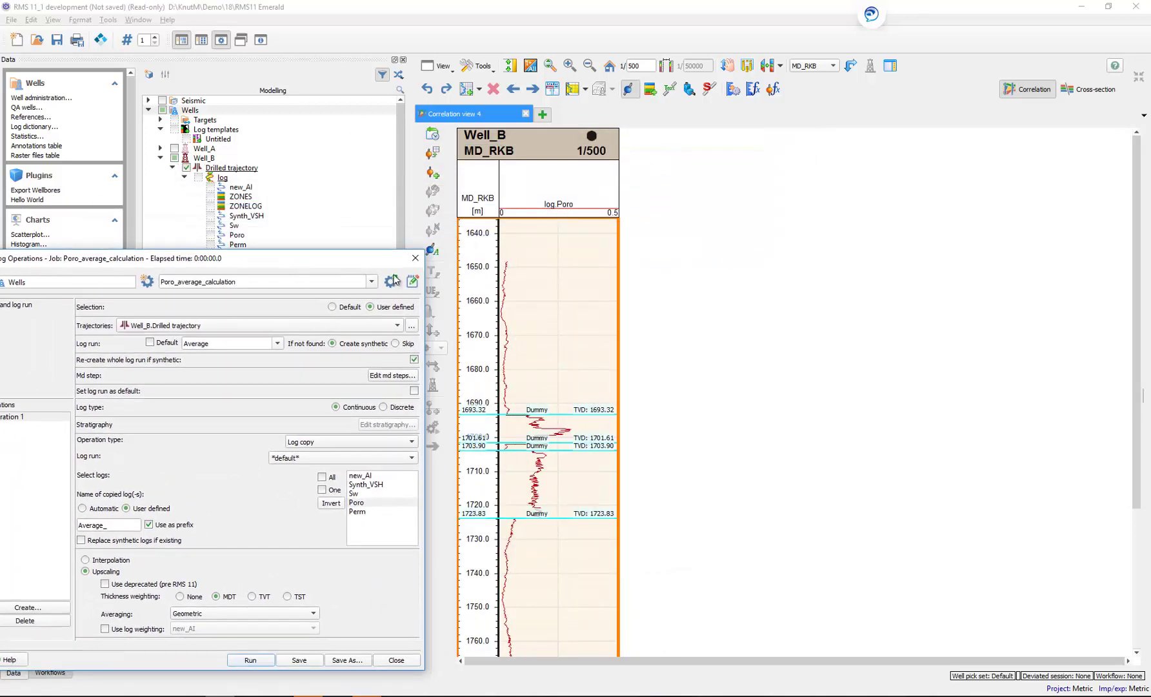
right_click(535, 284)
mouse_move(559, 288)
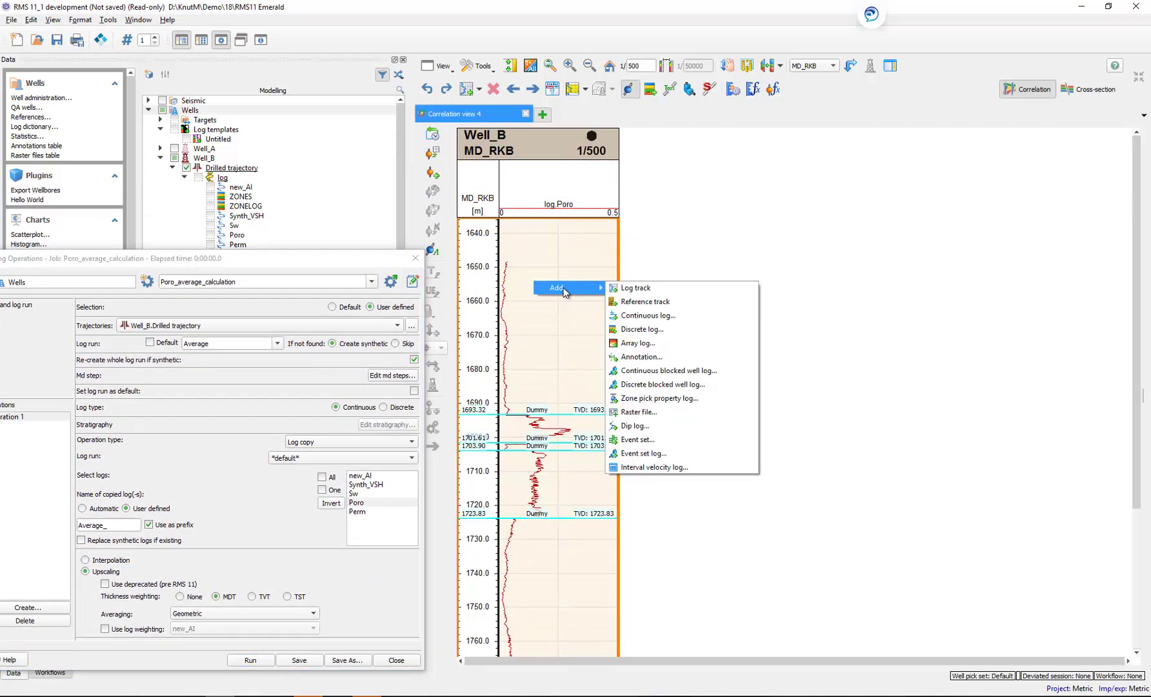
click(657, 316)
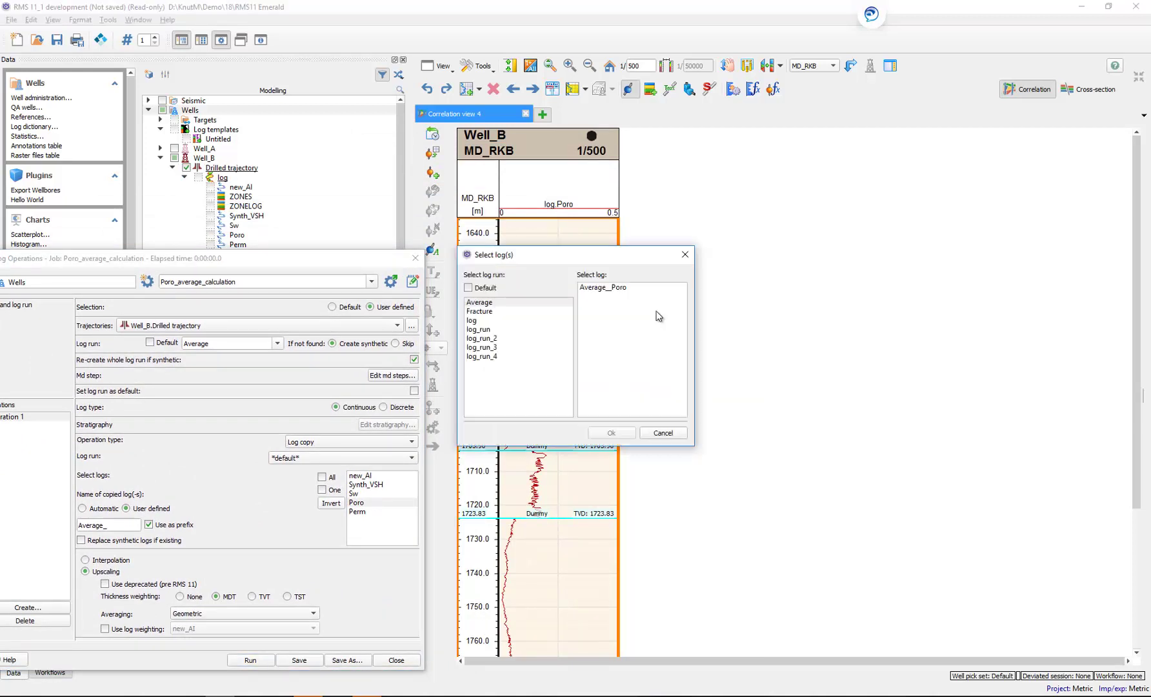
click(490, 303)
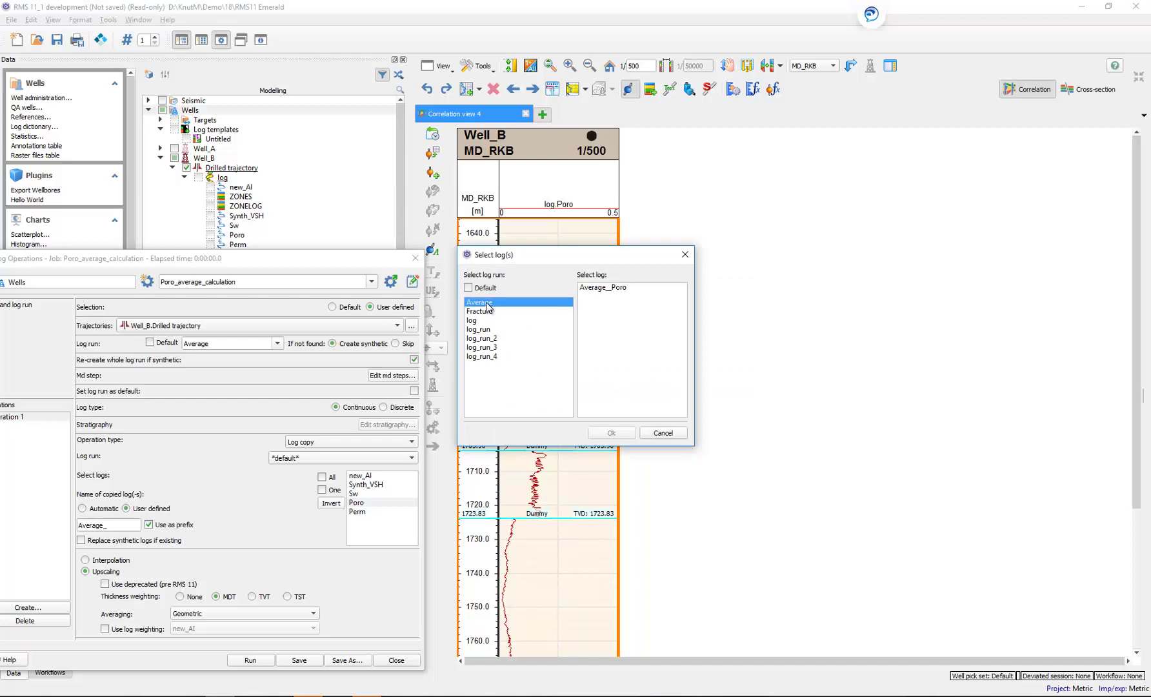
click(601, 288)
click(610, 433)
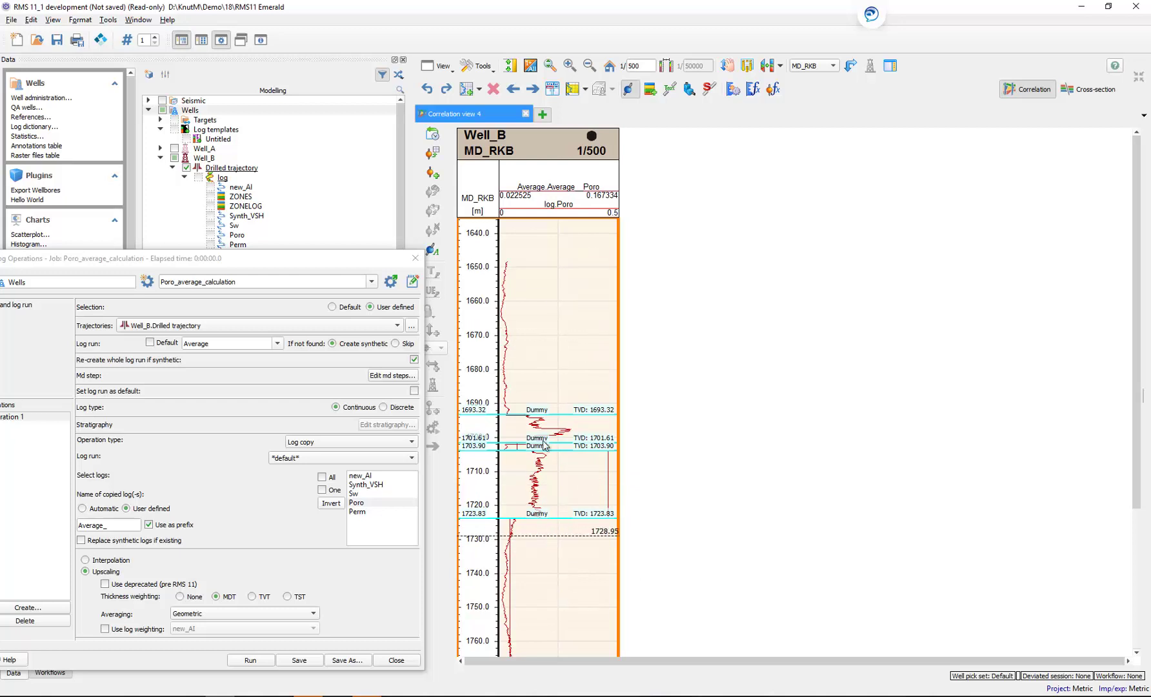
Step: Set the Average__Poro curve limits to 0 and 0.5 and apply the settings to all curves in the track
double_click(555, 206)
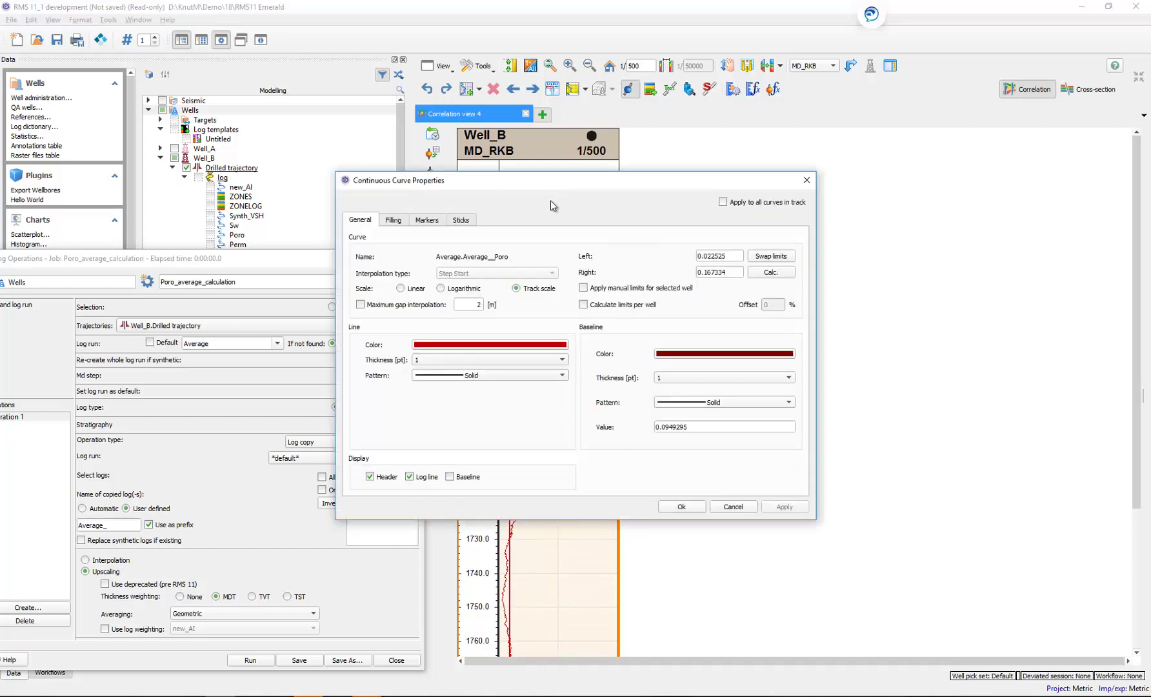
drag(738, 260, 714, 258)
text(0)
drag(741, 272, 713, 271)
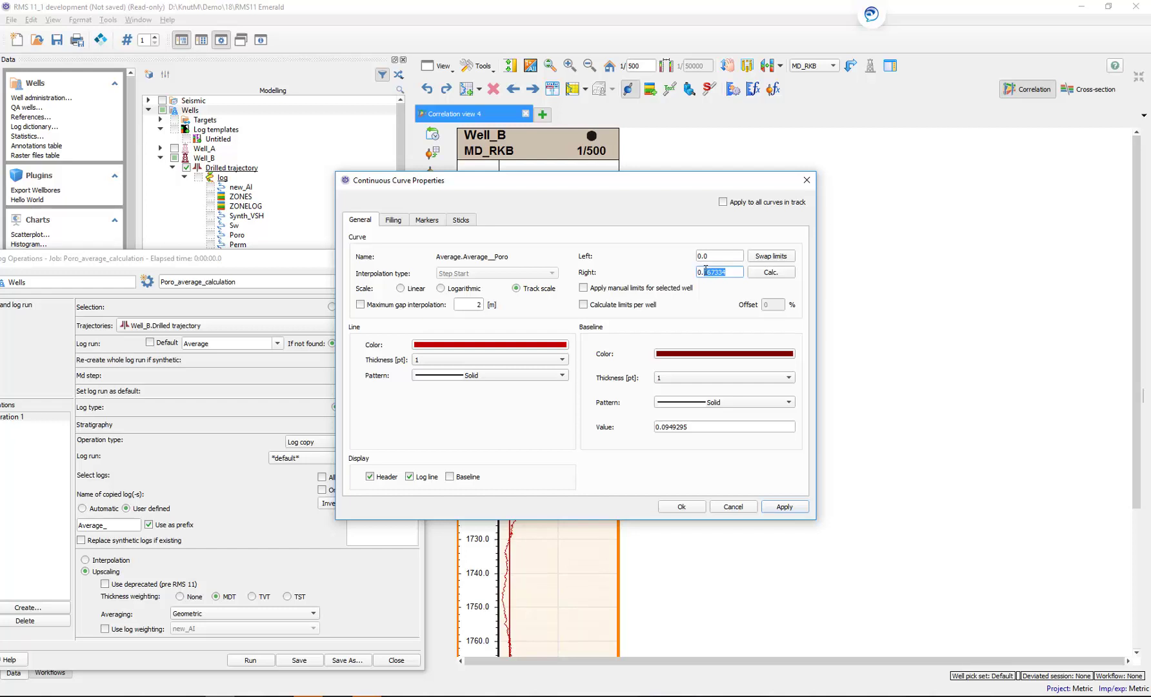
text(5)
click(723, 202)
click(682, 506)
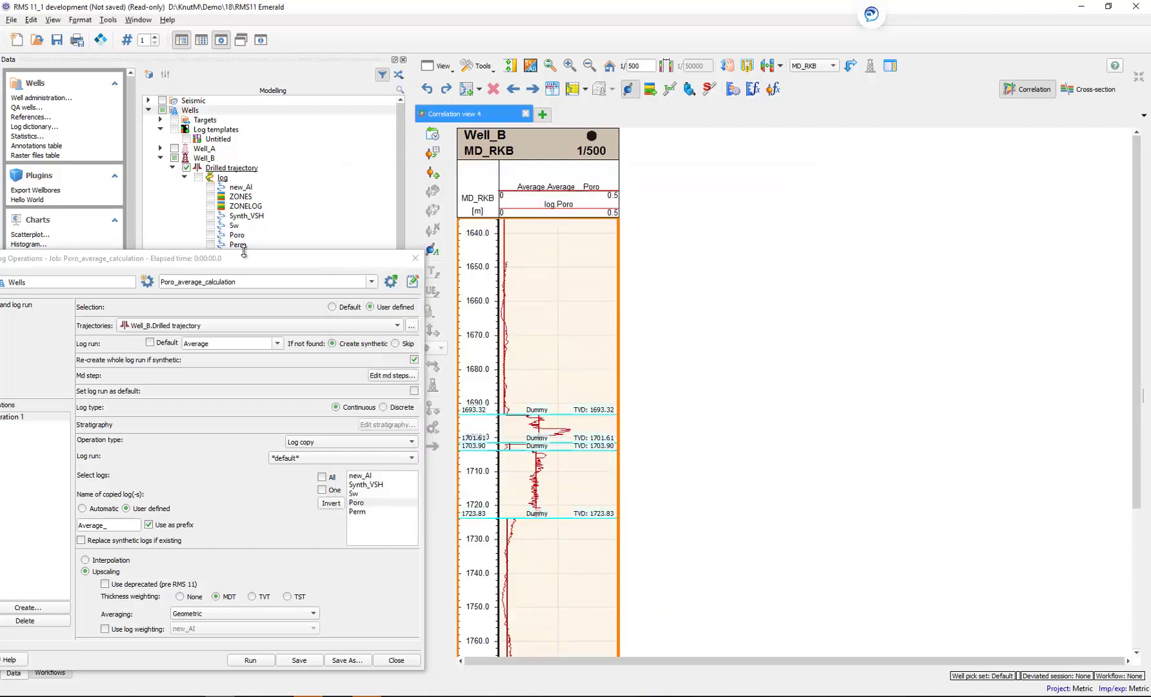
Step: Hide all well picks in the correlation view to inspect the averaged porosity curve
drag(245, 257, 232, 587)
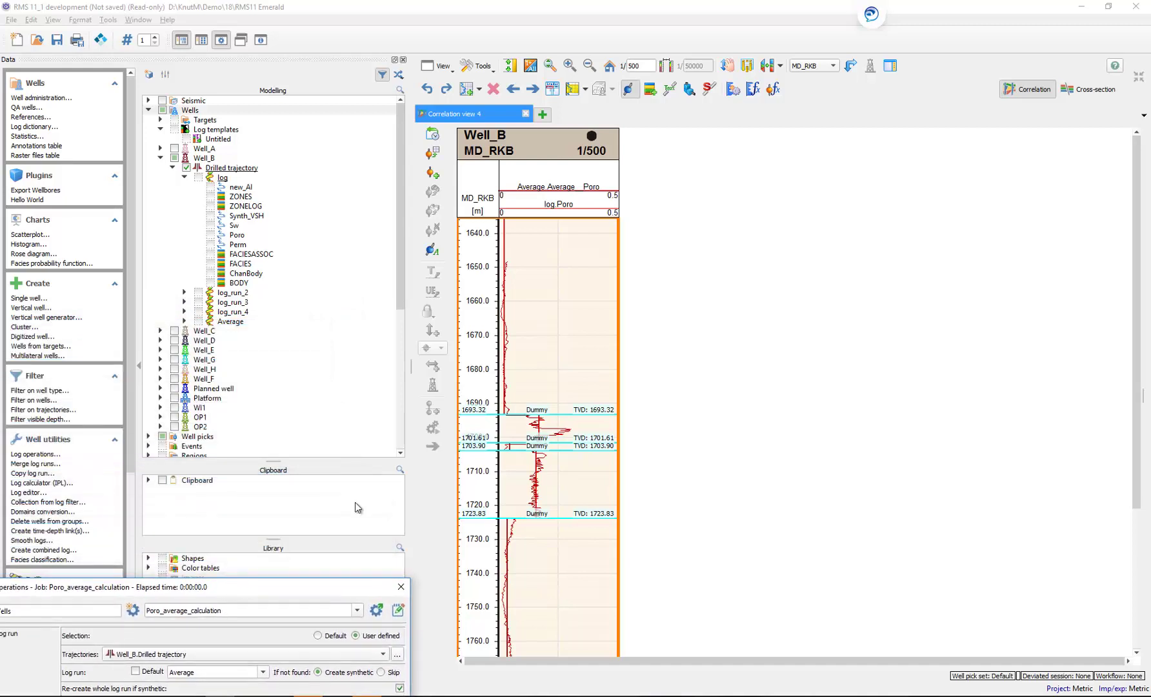
drag(402, 297, 397, 428)
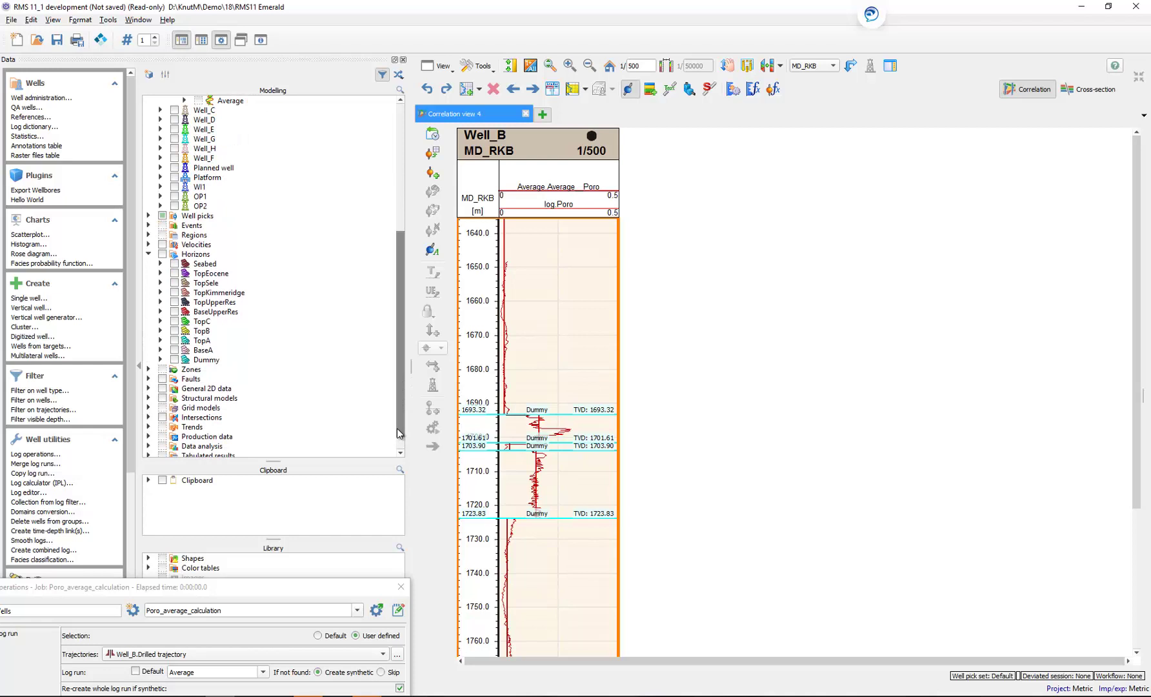
click(163, 217)
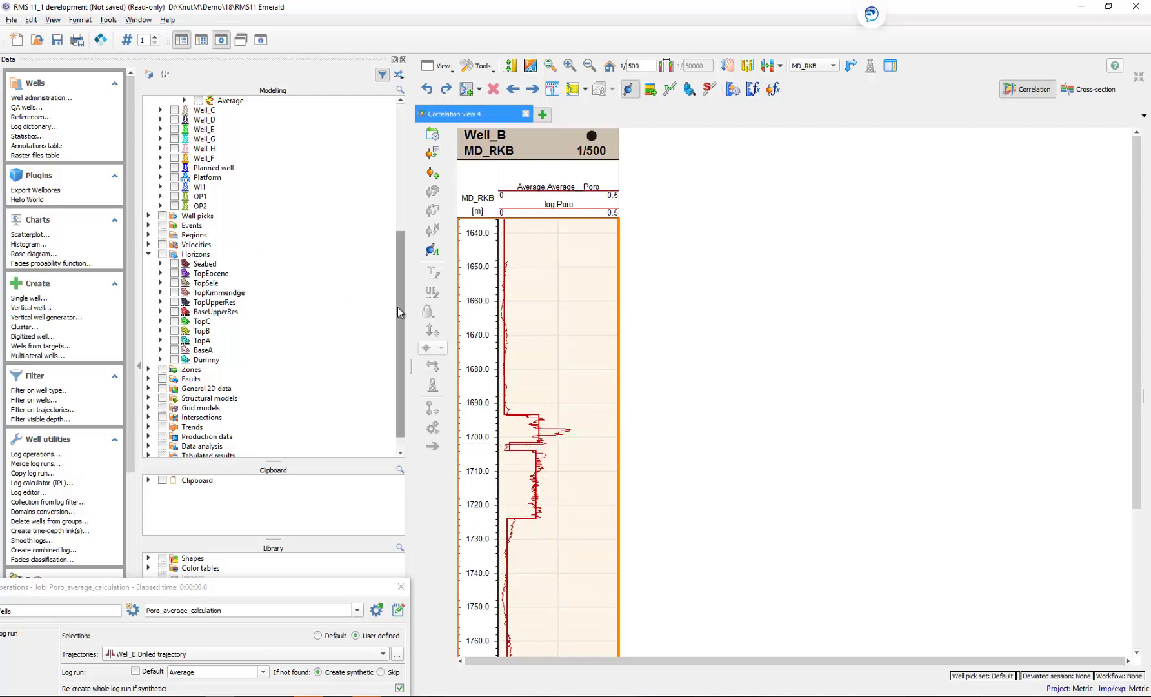
drag(398, 308, 393, 179)
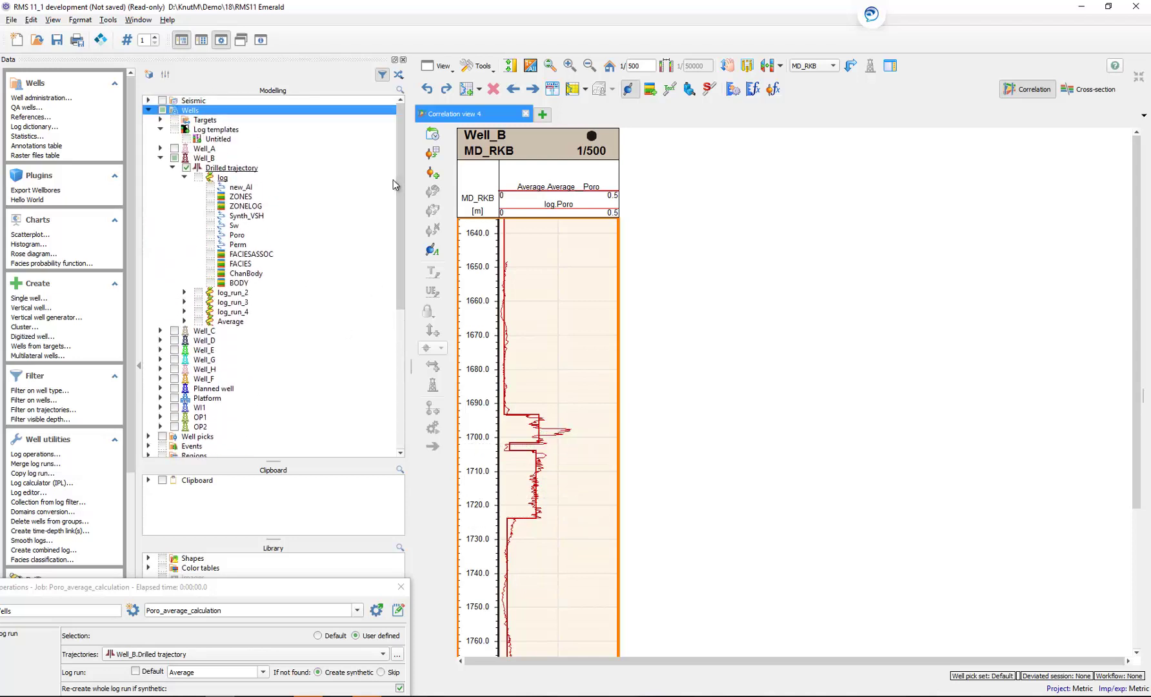
Step: Open the logs of Well_B's drilled trajectory and view the Average log run's table beside the correlation view
click(224, 169)
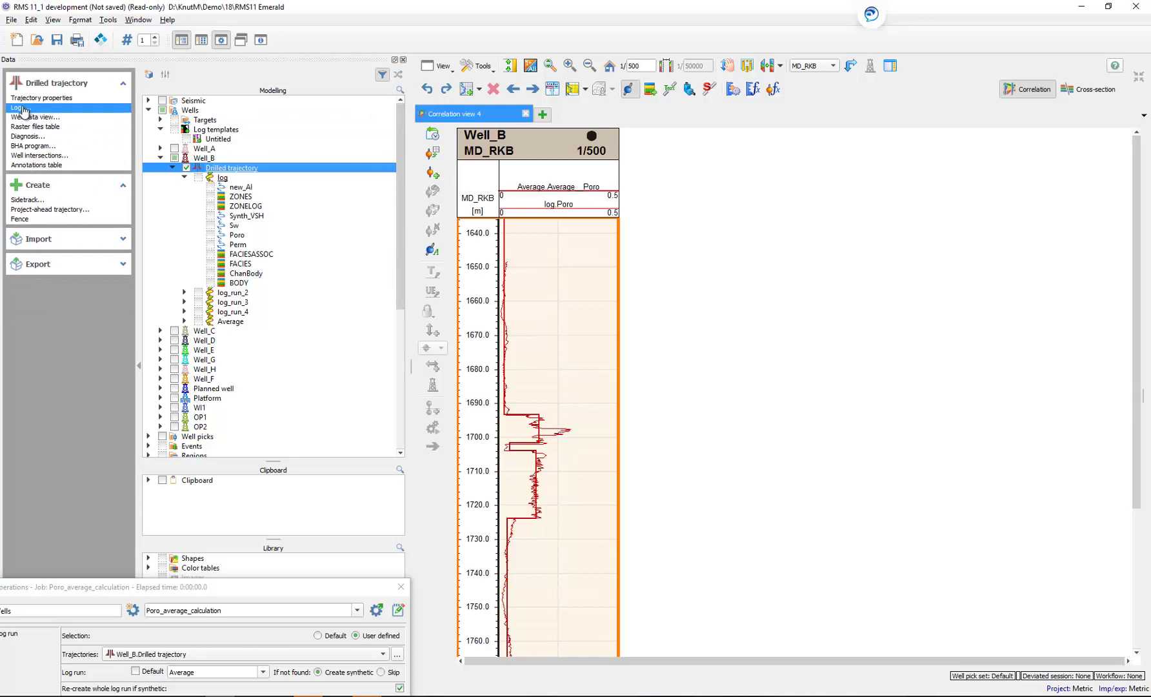
click(20, 107)
click(302, 218)
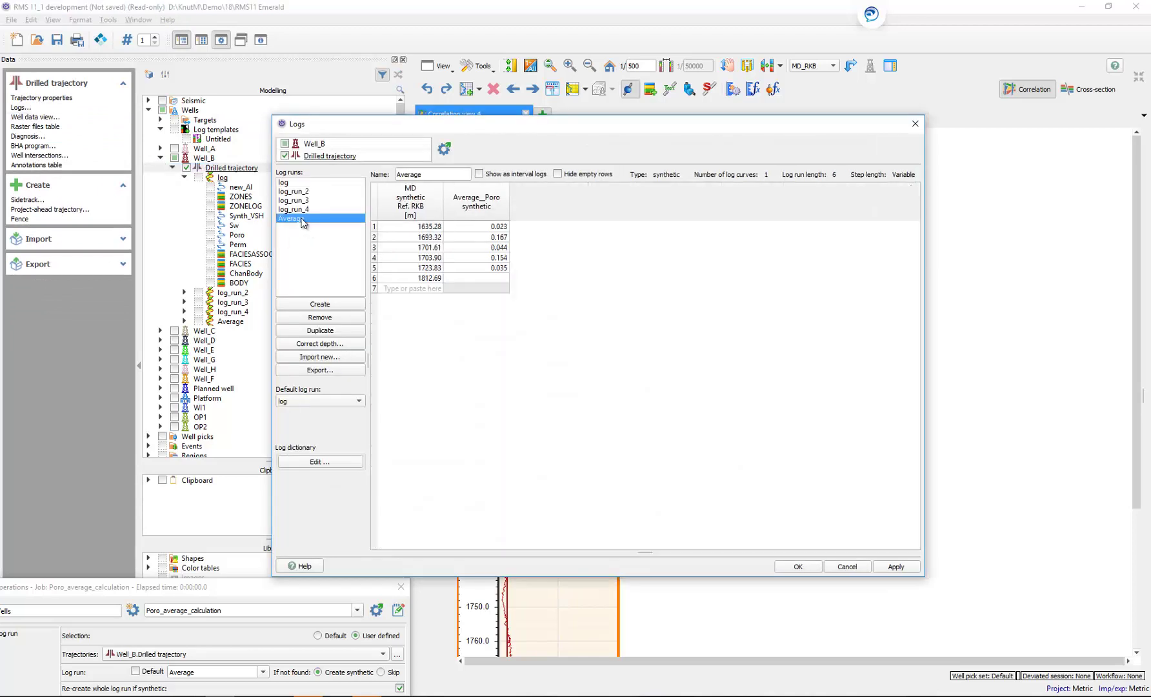
drag(516, 124, 870, 164)
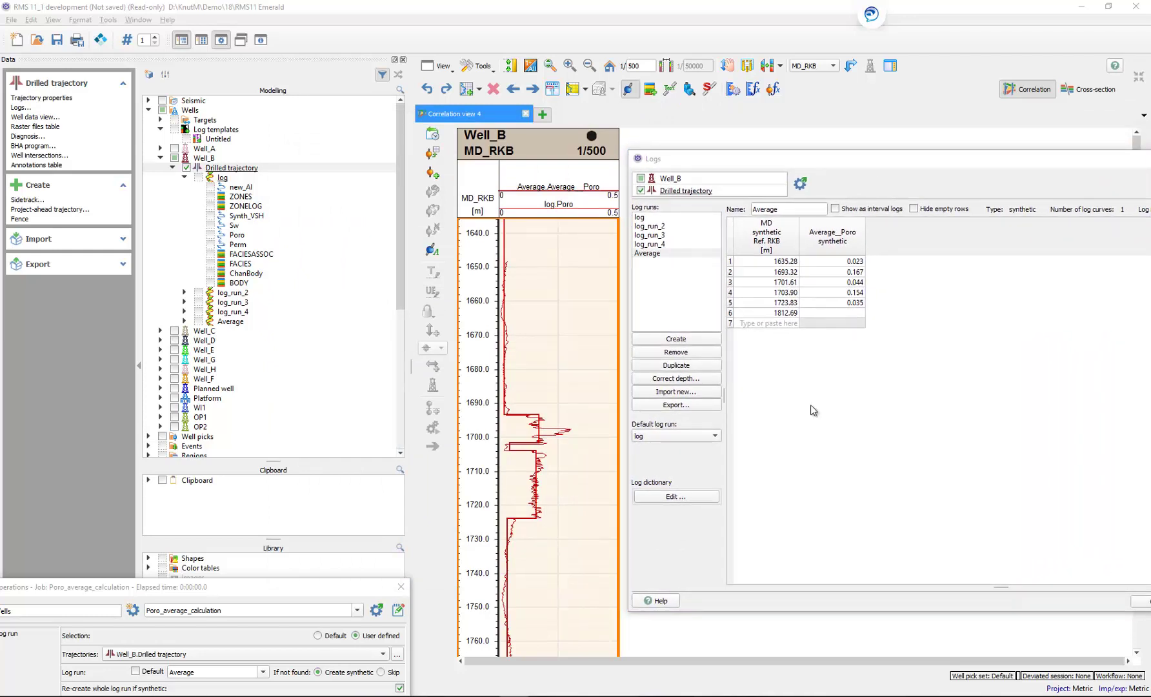
Step: Display only the Dummy horizon well picks in the correlation view to compare them with the log table
click(149, 437)
drag(401, 238, 399, 316)
click(173, 303)
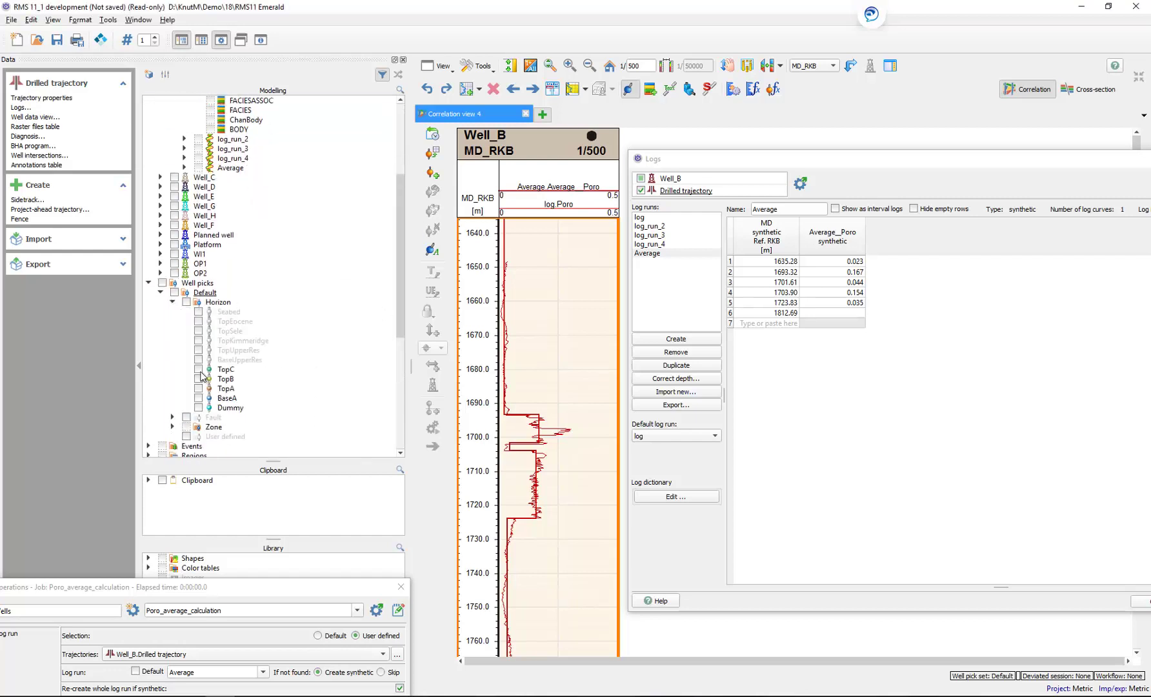
click(198, 407)
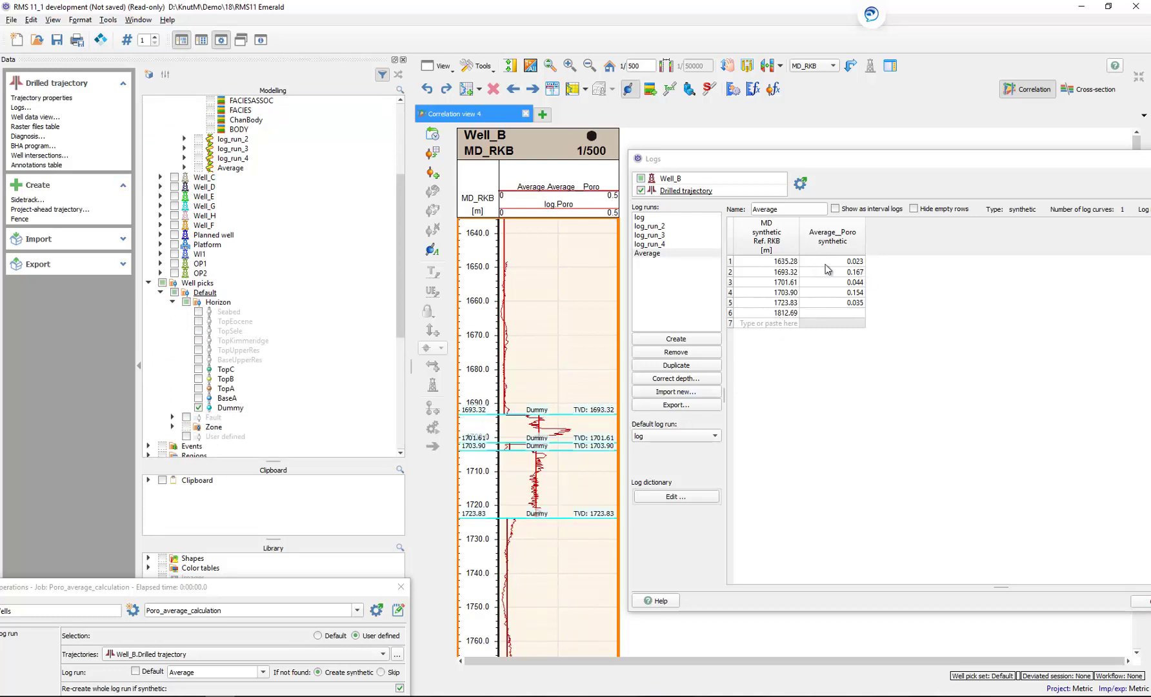
Step: View the Average log run as interval logs and return to the plain depth listing
click(836, 209)
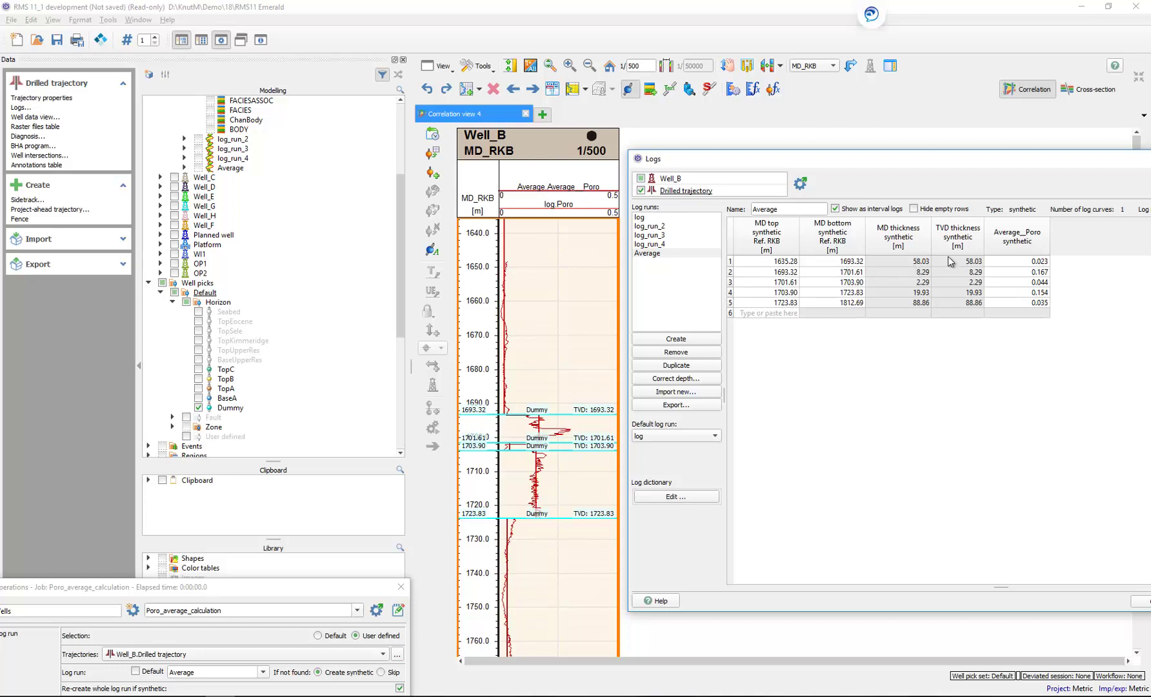
click(836, 209)
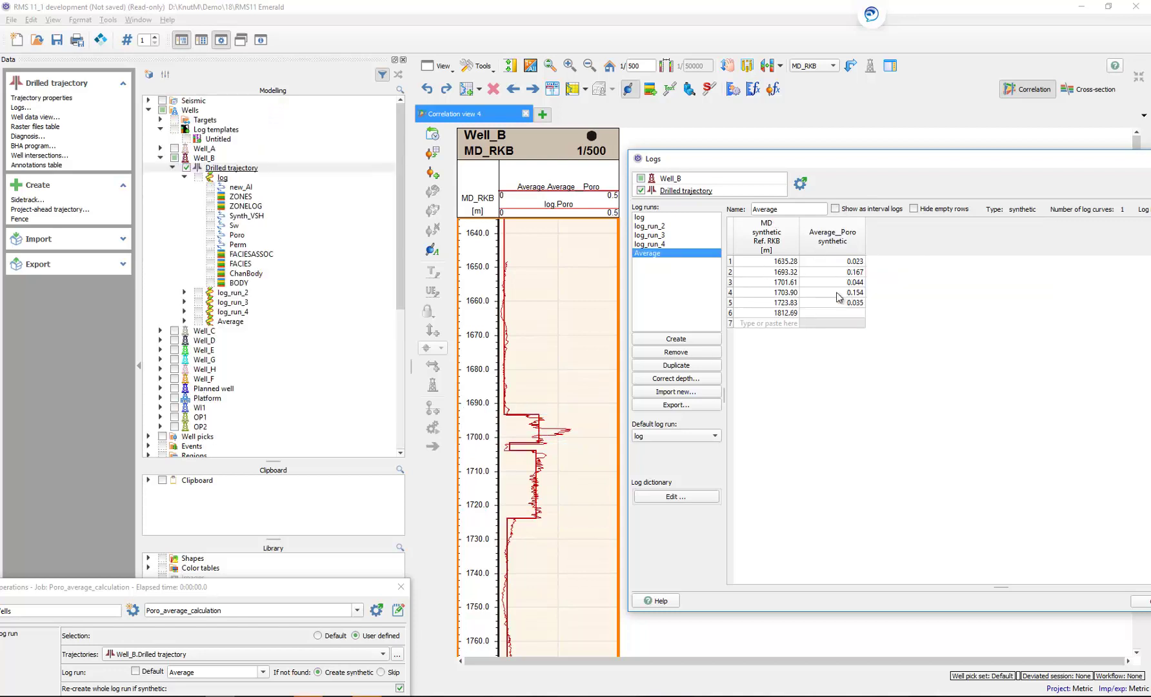